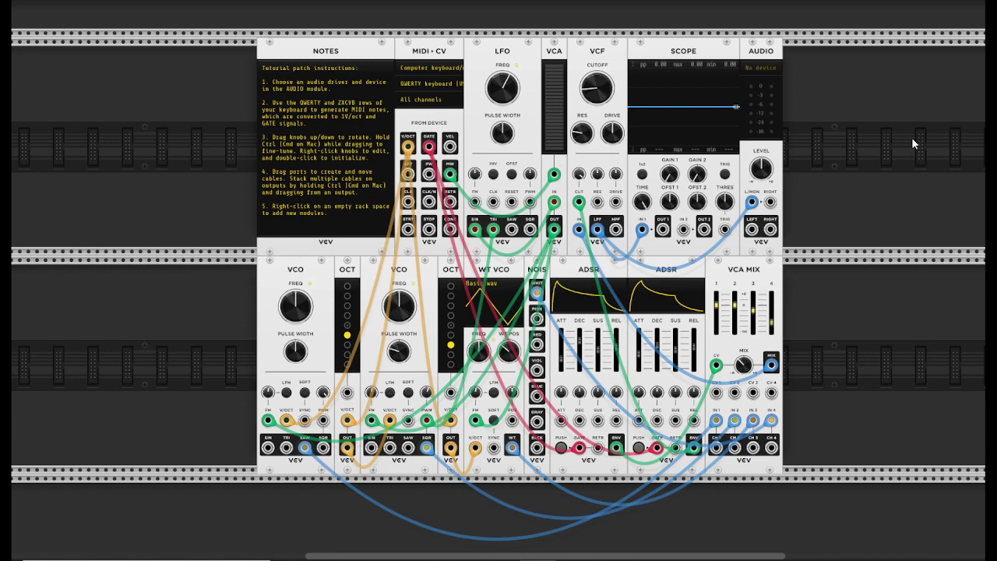
- Set the AUDIO module's device to Speakers (Focusrite Usb Audio) (1-2 out) and check its sample rate and block size options
{"action": "left_click", "coordinate": [760, 68]}
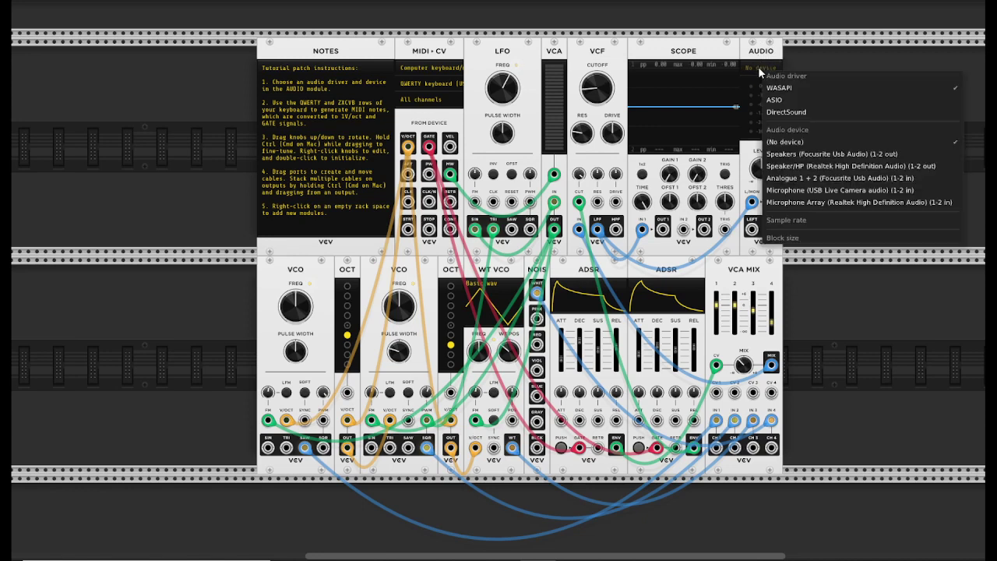
{"action": "left_click", "coordinate": [802, 155]}
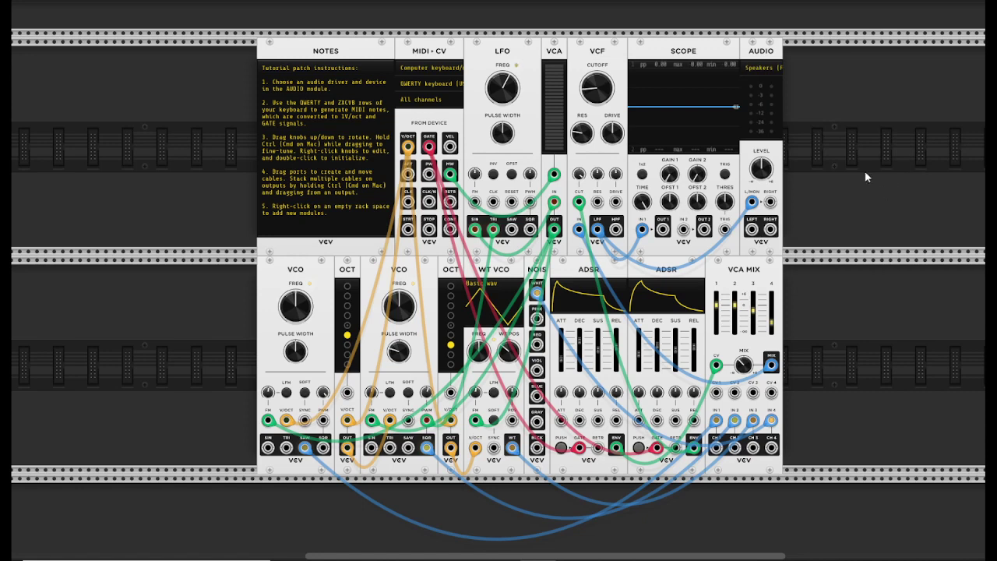
{"action": "left_click", "coordinate": [761, 74]}
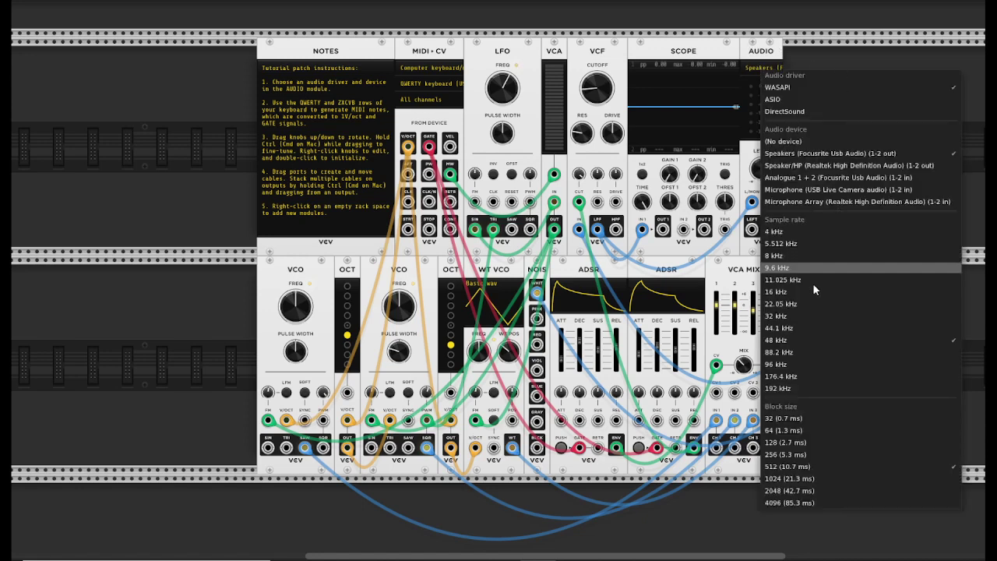
{"action": "left_click", "coordinate": [817, 58]}
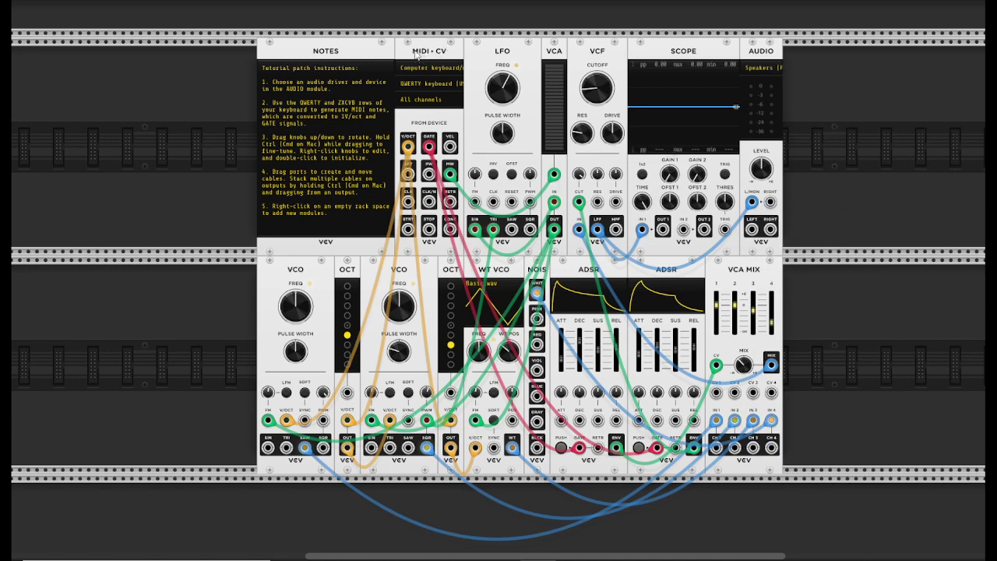
- Check the MIDI-CV input settings and play several test notes through the patch with the computer keyboard
{"action": "left_click", "coordinate": [419, 96]}
{"action": "left_click", "coordinate": [428, 106]}
{"action": "key", "text": "z"}
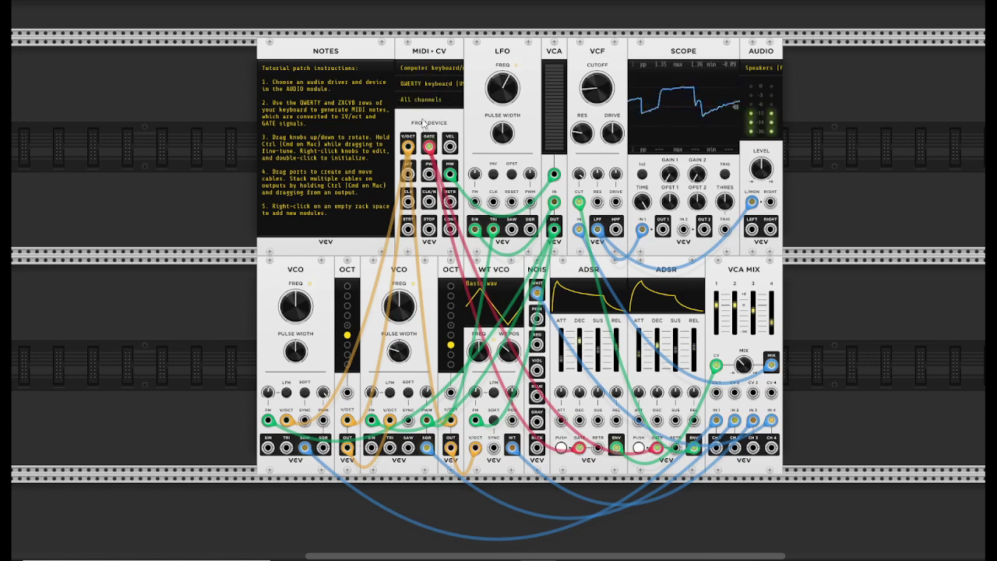
{"action": "key", "text": "z"}
{"action": "key", "text": "z"}
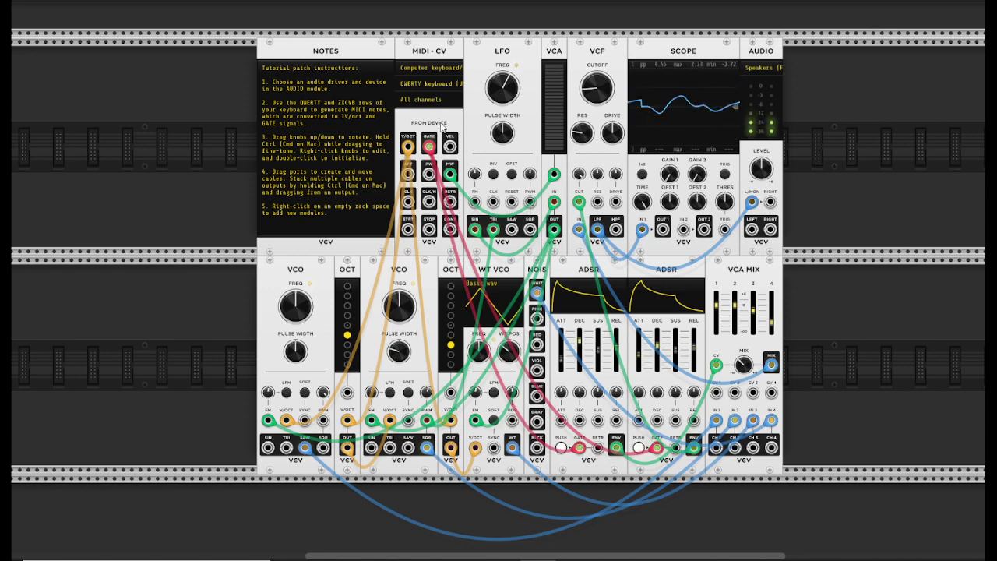
{"action": "key", "text": "z"}
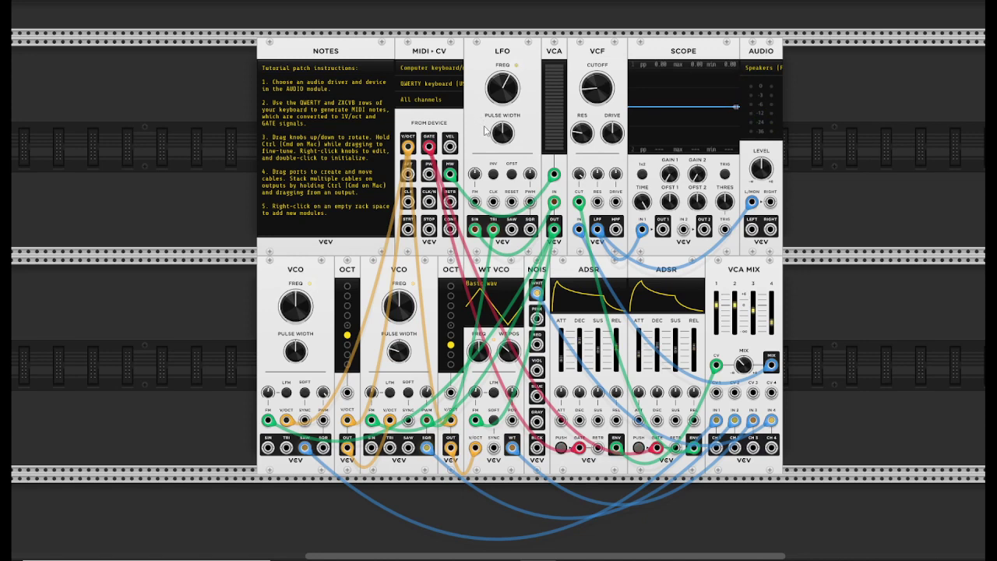
{"action": "key", "text": "e"}
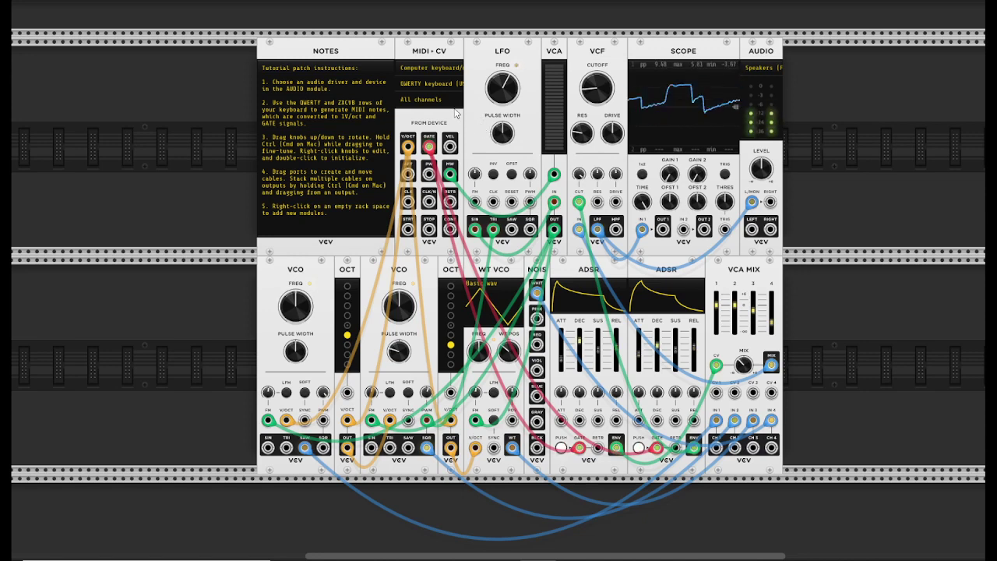
- Set the MIDI-CV module's driver to Windows MIDI and its device to Arturia MiniLab mkII 0
{"action": "left_click", "coordinate": [416, 67]}
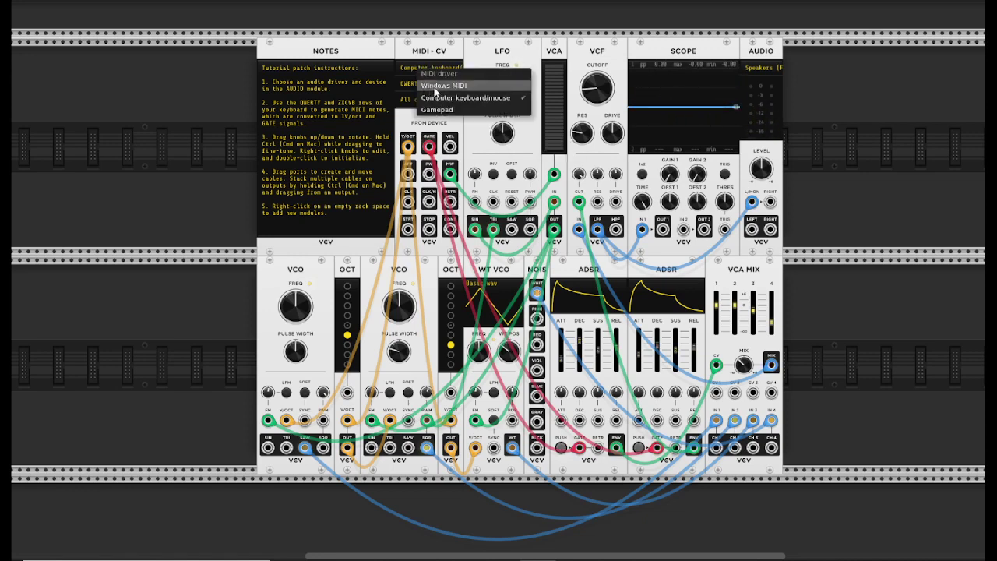
{"action": "left_click", "coordinate": [448, 87]}
{"action": "left_click", "coordinate": [427, 87]}
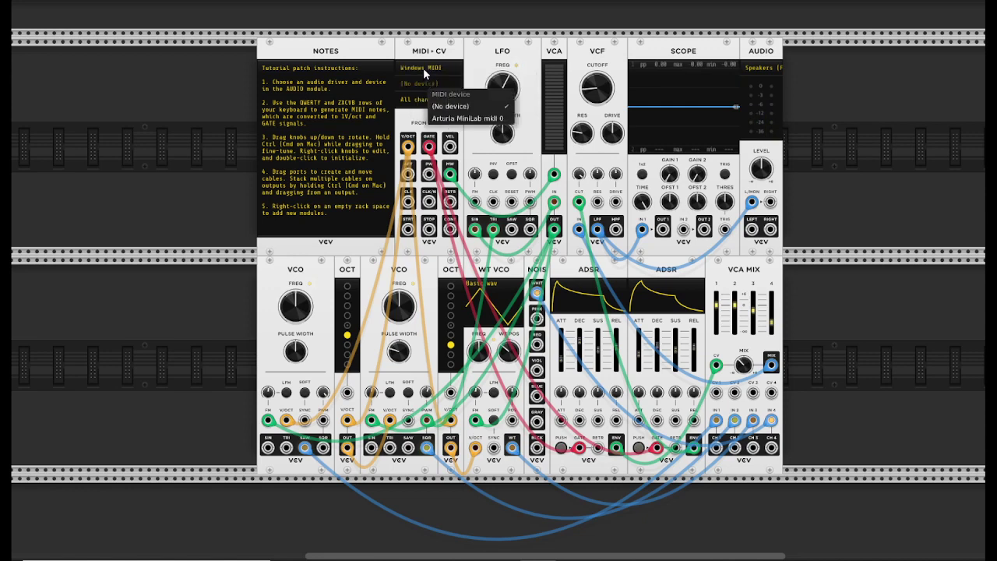
{"action": "left_click", "coordinate": [445, 118]}
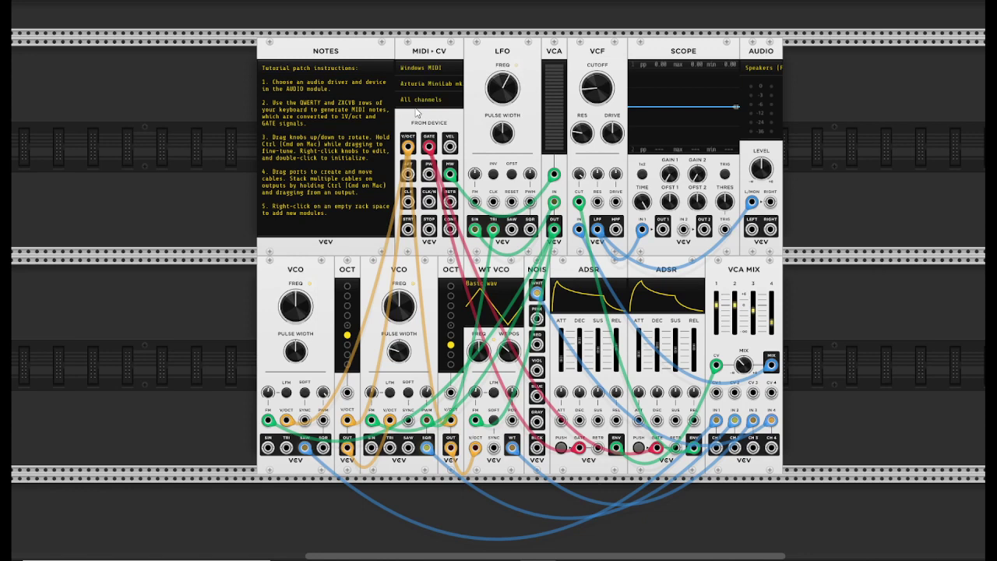
- Return the MIDI-CV module's driver to Computer keyboard/mouse and play a test note
{"action": "left_click", "coordinate": [433, 69]}
{"action": "left_click", "coordinate": [441, 95]}
{"action": "key", "text": "q"}
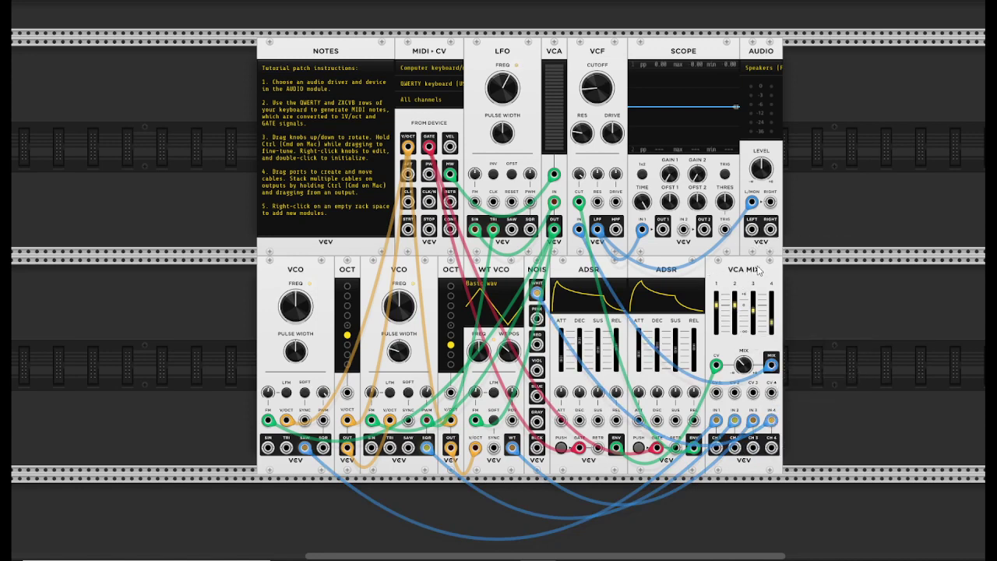
- Inspect the VCA MIX module's channel 3 and Mix CV inputs while playing test notes through the patch
{"action": "mouse_move", "coordinate": [736, 367]}
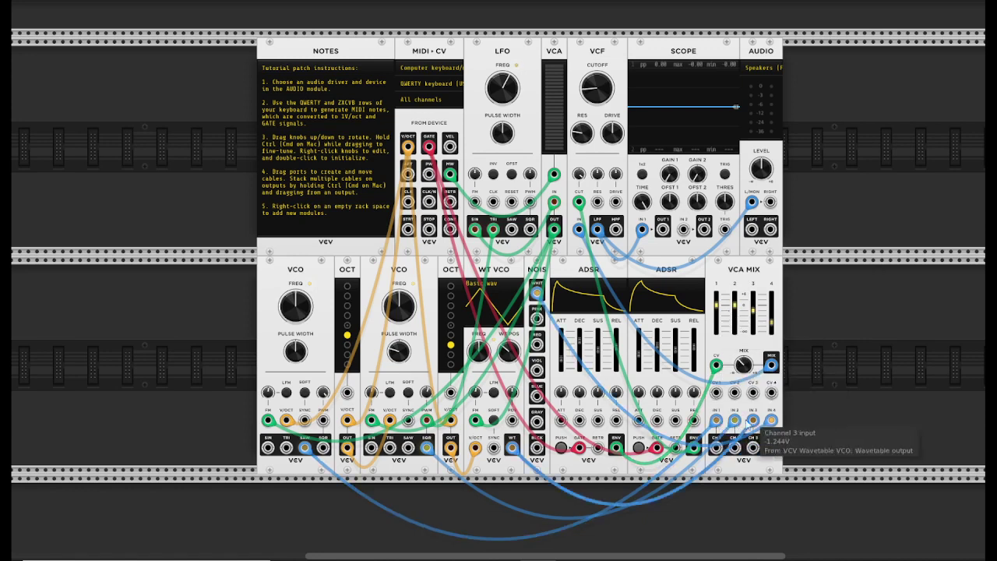
{"action": "mouse_move", "coordinate": [773, 318]}
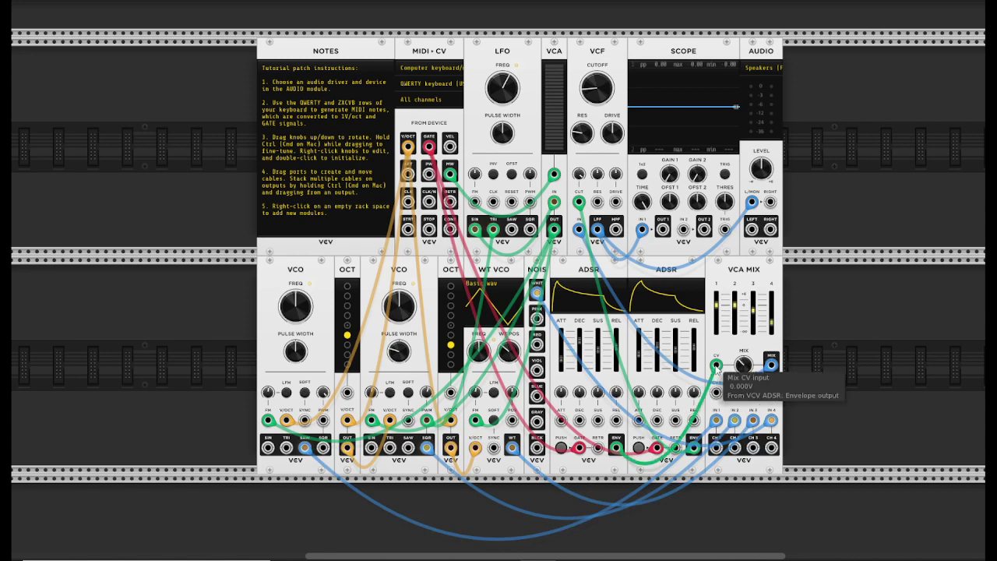
{"action": "key", "text": "z"}
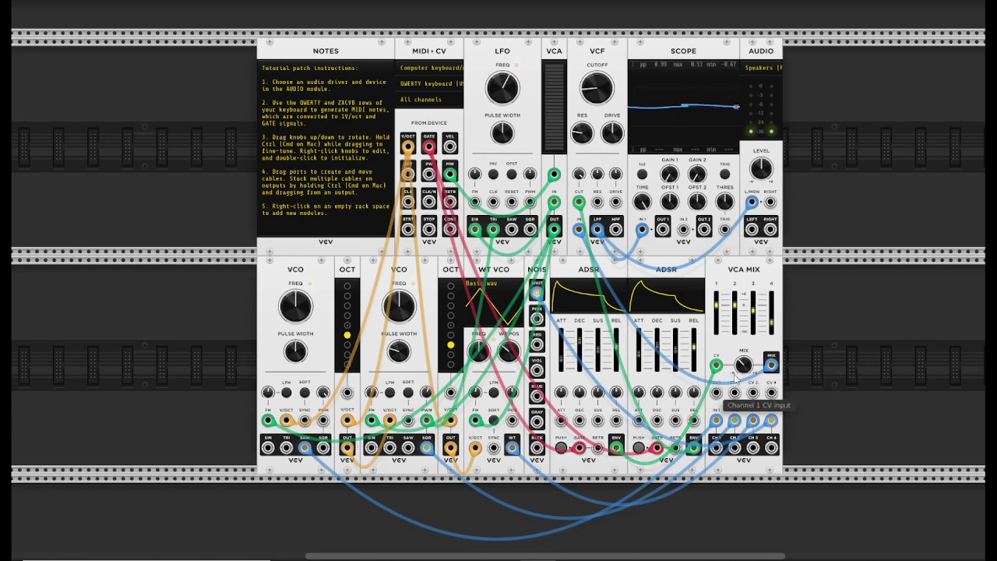
{"action": "key", "text": "z"}
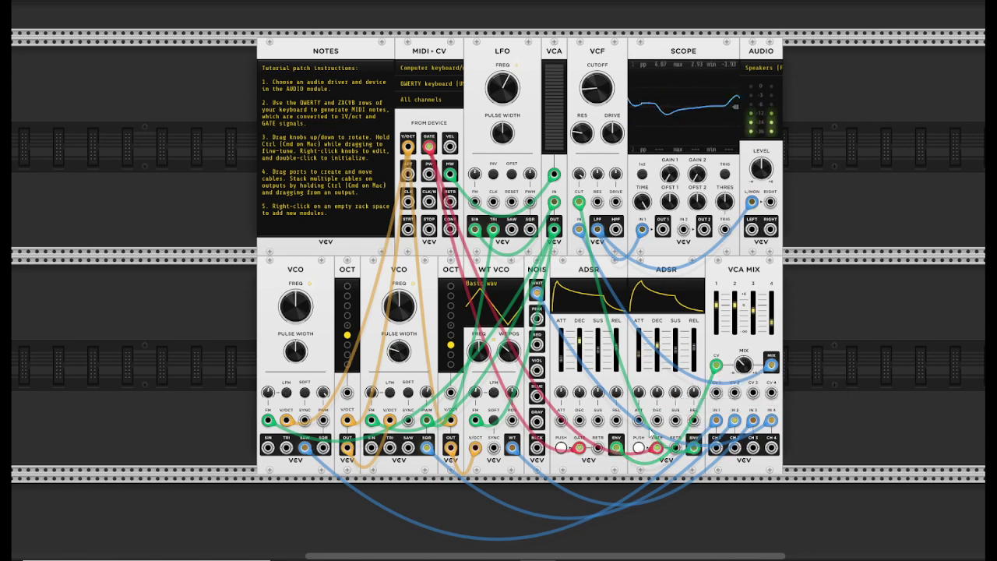
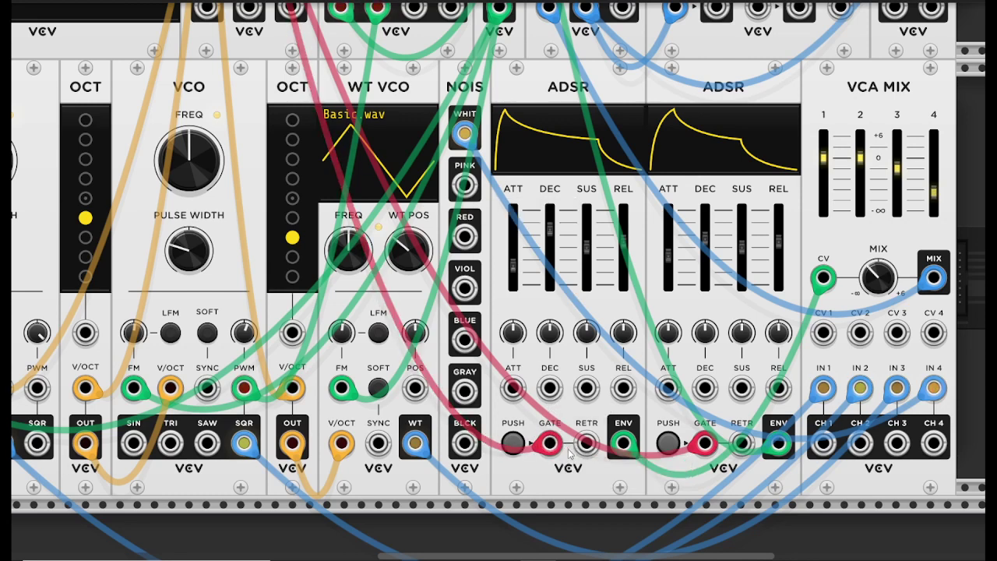
- Trigger the envelopes of both ADSR modules manually to check their response
{"action": "left_click", "coordinate": [512, 442]}
{"action": "left_click", "coordinate": [513, 443]}
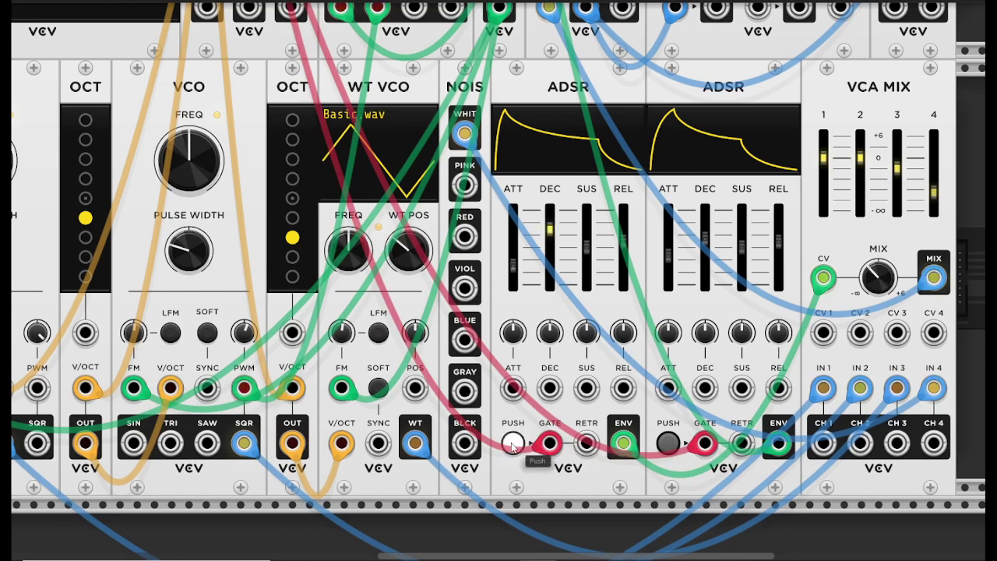
{"action": "left_click", "coordinate": [668, 442]}
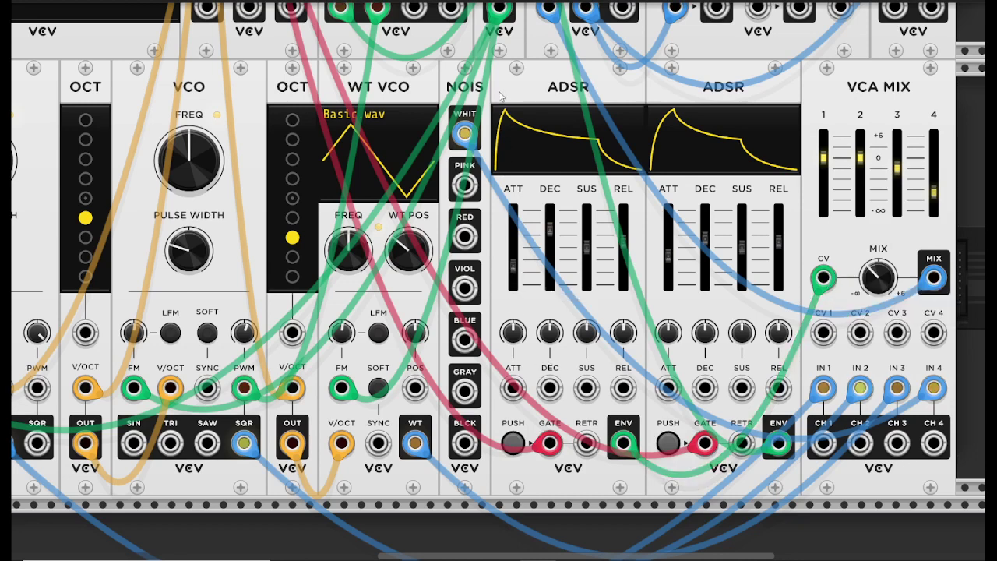
- Try the longest and shortest attack on the first ADSR module while playing notes, and set its attack to about 8 ms
{"action": "left_click_drag", "start_coordinate": [514, 271], "coordinate": [516, 244]}
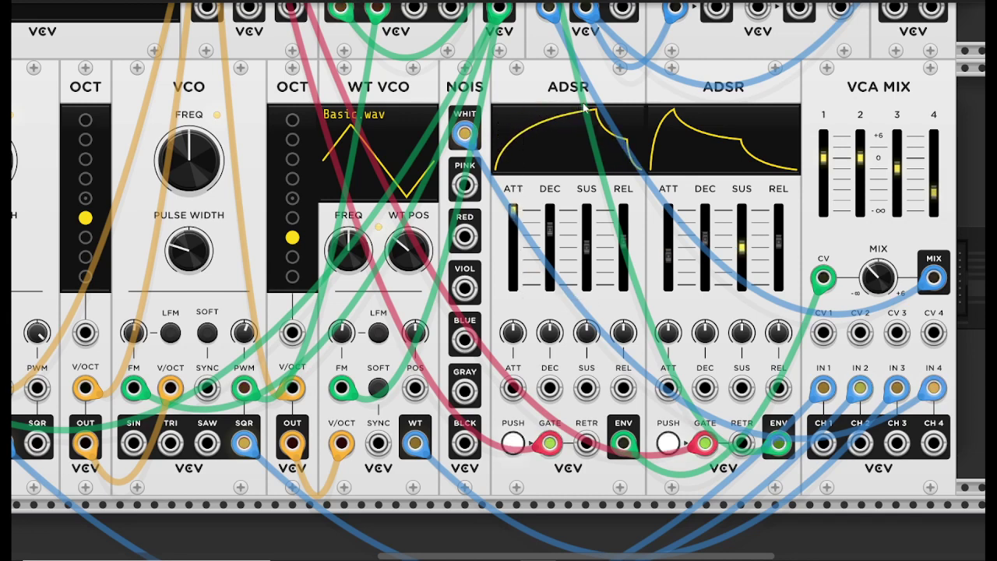
{"action": "left_click_drag", "start_coordinate": [513, 215], "coordinate": [513, 285]}
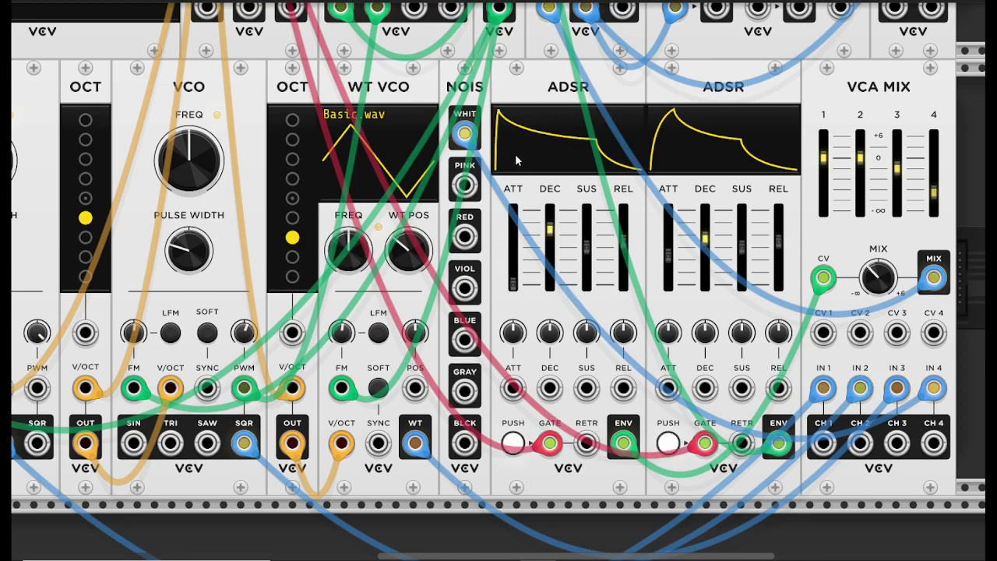
{"action": "mouse_move", "coordinate": [524, 284]}
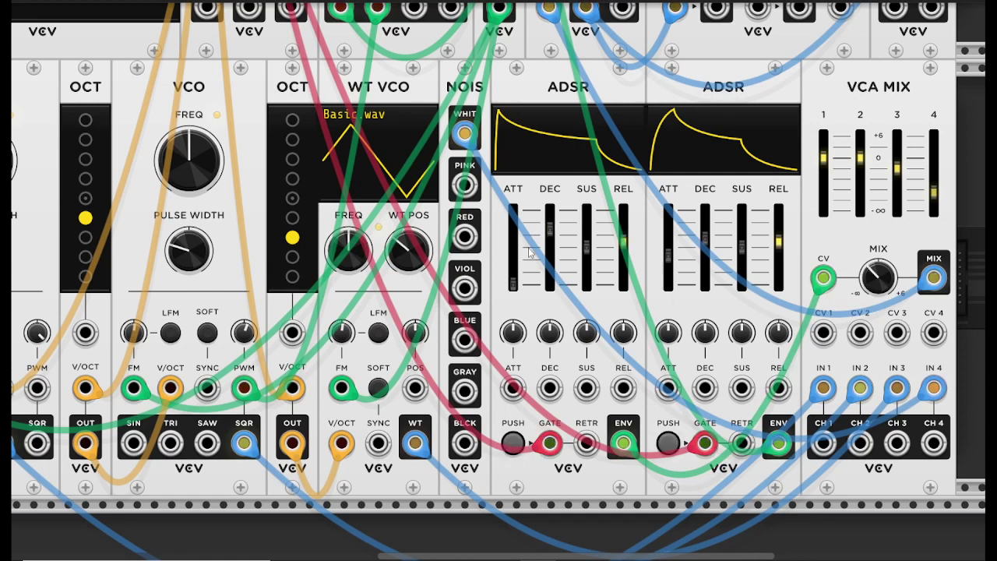
{"action": "left_click_drag", "start_coordinate": [513, 286], "coordinate": [514, 273]}
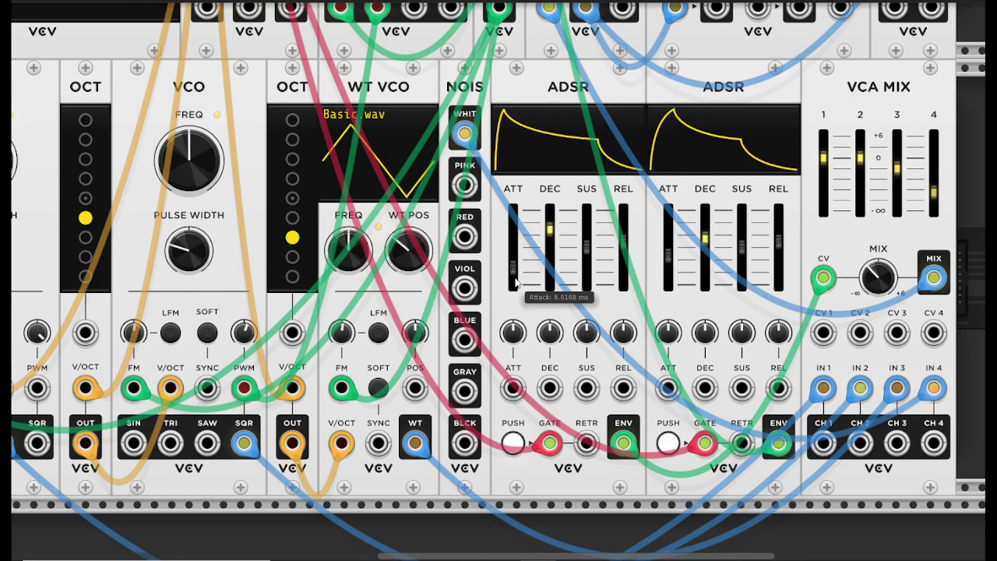
- Try the first ADSR module's sustain at 100% and at its minimum
{"action": "mouse_move", "coordinate": [552, 237]}
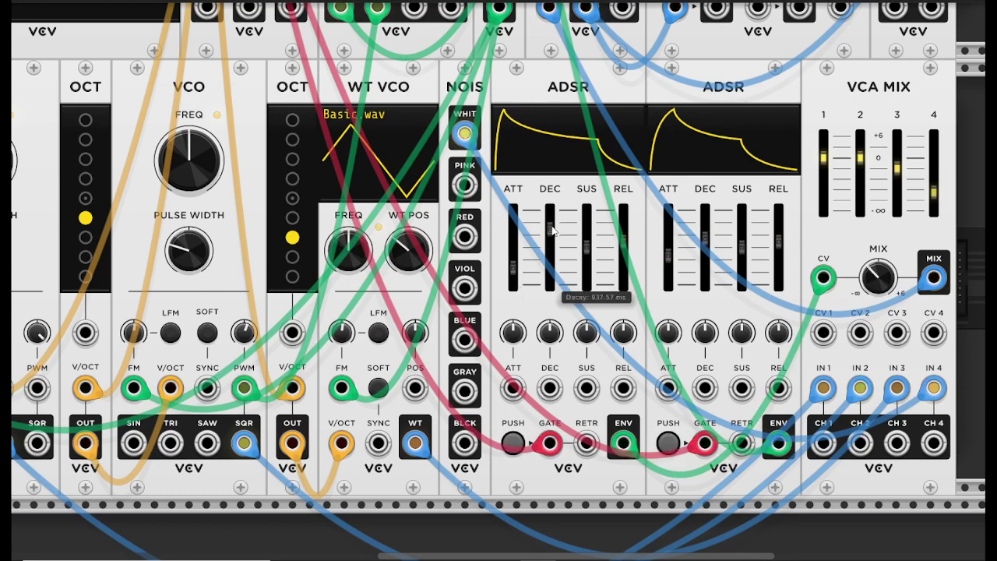
{"action": "mouse_move", "coordinate": [589, 251]}
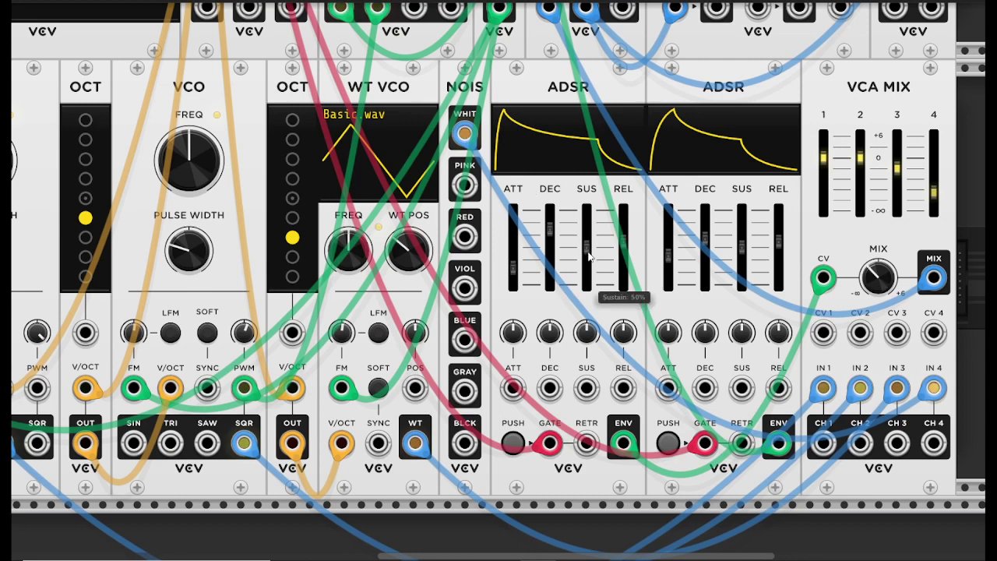
{"action": "mouse_move", "coordinate": [590, 257]}
{"action": "left_mouse_down"}
{"action": "mouse_move", "coordinate": [590, 218]}
{"action": "mouse_move", "coordinate": [588, 269]}
{"action": "mouse_move", "coordinate": [588, 210]}
{"action": "mouse_move", "coordinate": [590, 279]}
{"action": "mouse_move", "coordinate": [589, 211]}
{"action": "mouse_move", "coordinate": [589, 257]}
{"action": "left_mouse_up"}
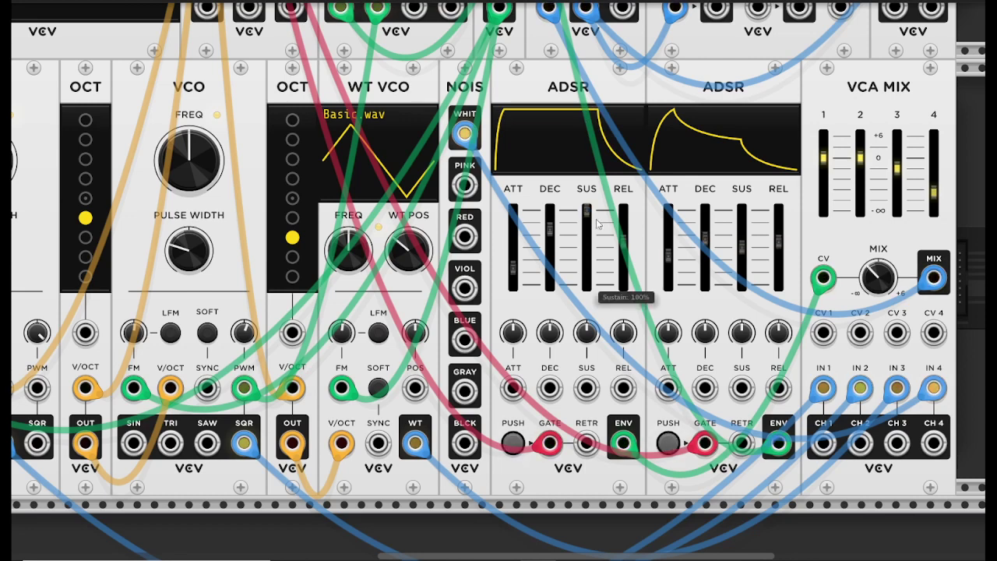
{"action": "left_click_drag", "start_coordinate": [588, 215], "coordinate": [588, 284]}
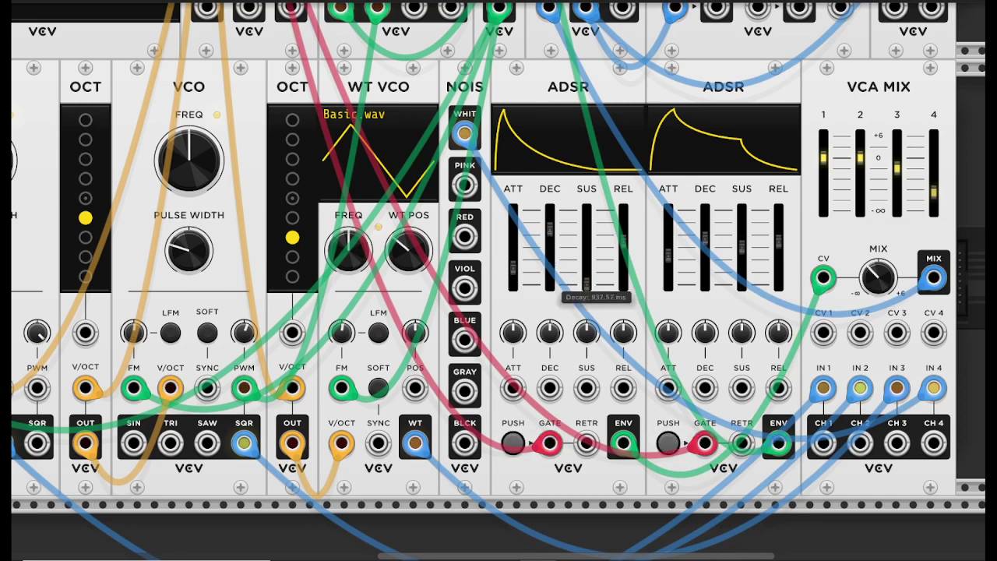
- Try short and long decay times on the first ADSR module, and set its decay moderately high and its sustain to mid-range
{"action": "left_click_drag", "start_coordinate": [550, 230], "coordinate": [551, 288]}
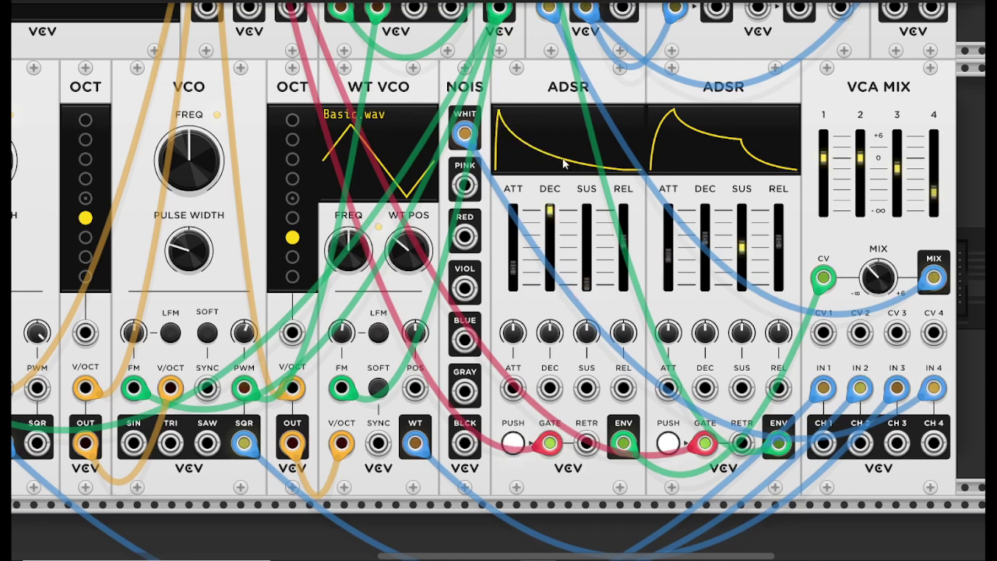
{"action": "left_click_drag", "start_coordinate": [550, 214], "coordinate": [549, 232]}
{"action": "left_click_drag", "start_coordinate": [585, 282], "coordinate": [585, 228]}
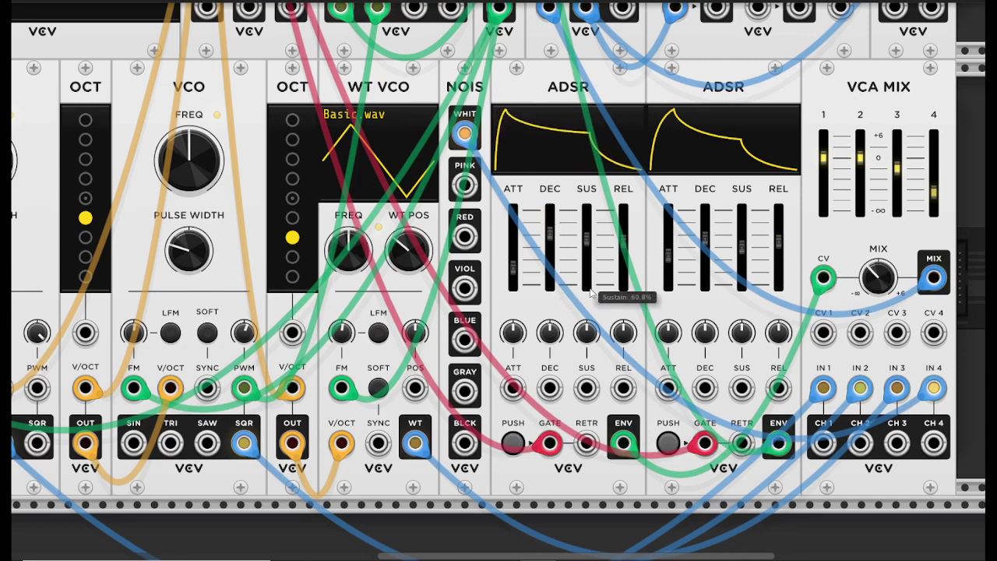
{"action": "left_click_drag", "start_coordinate": [586, 228], "coordinate": [580, 245]}
- Trace the first ADSR module's gate input and envelope output to the VCA MIX module's Mix CV input and Mix output
{"action": "mouse_move", "coordinate": [554, 240]}
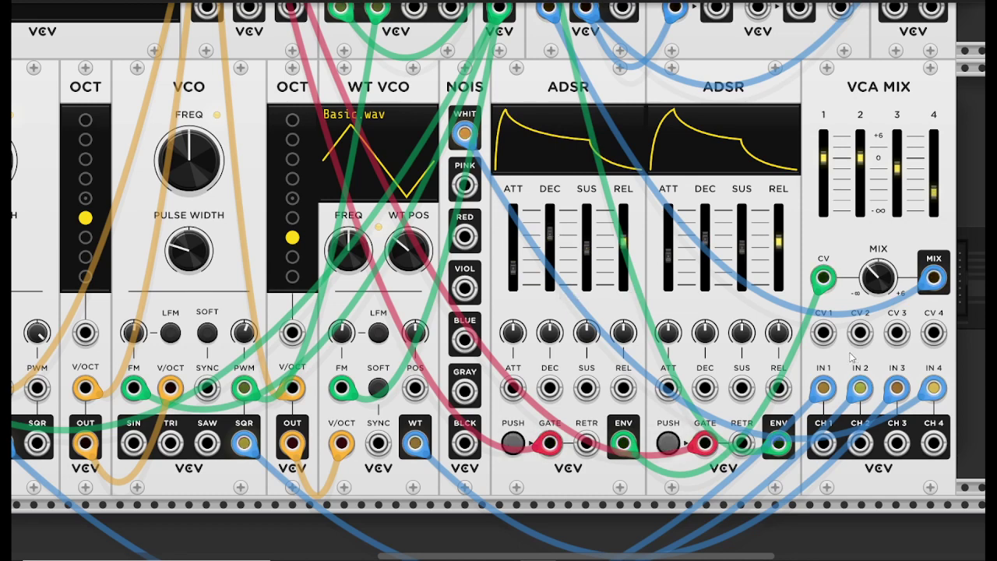
{"action": "mouse_move", "coordinate": [547, 447]}
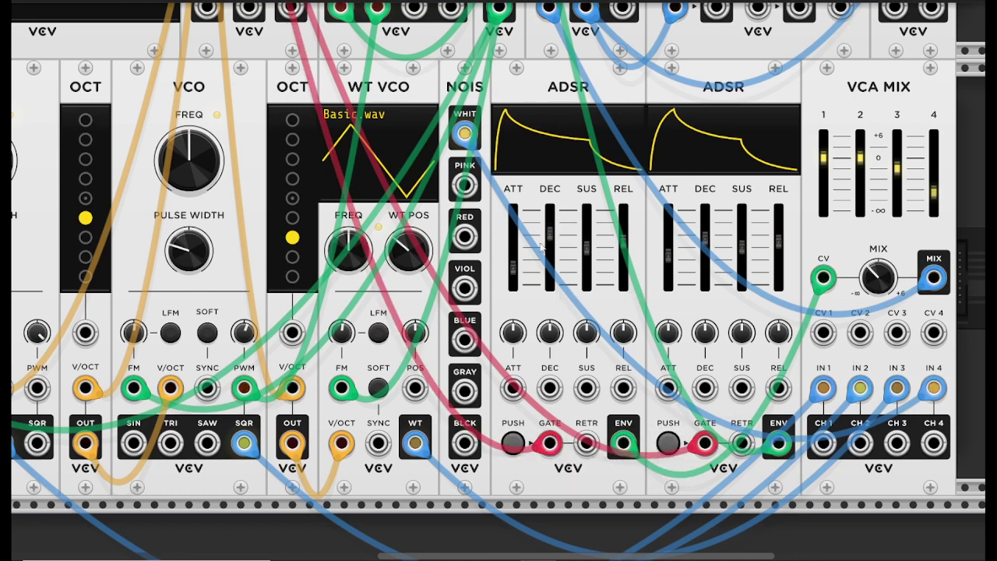
{"action": "mouse_move", "coordinate": [621, 445]}
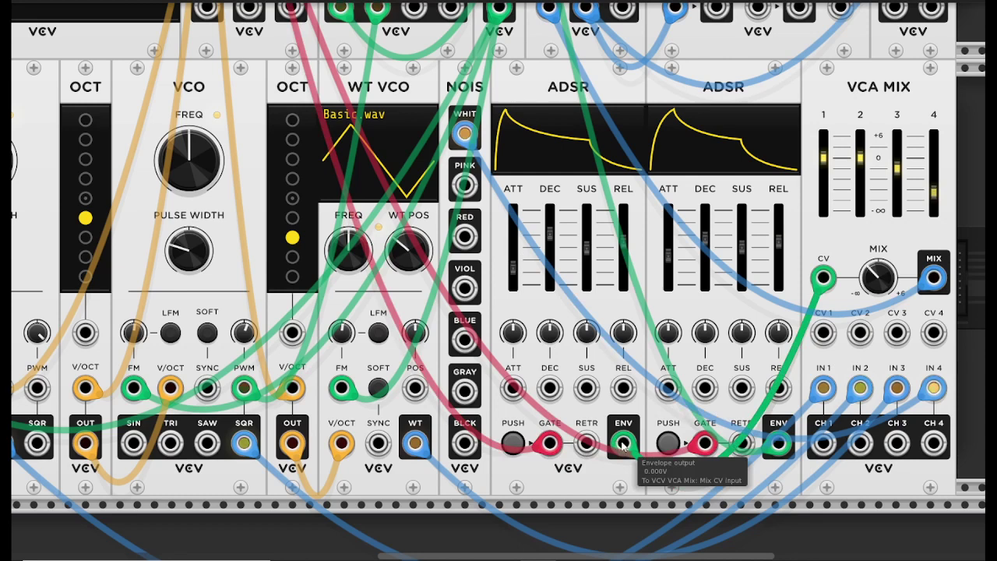
{"action": "mouse_move", "coordinate": [823, 279]}
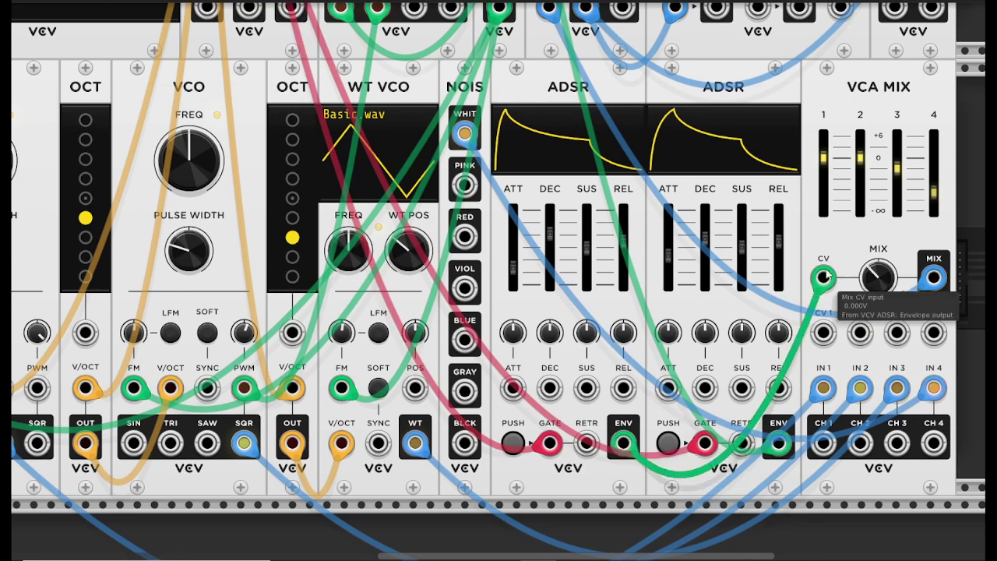
{"action": "mouse_move", "coordinate": [879, 185]}
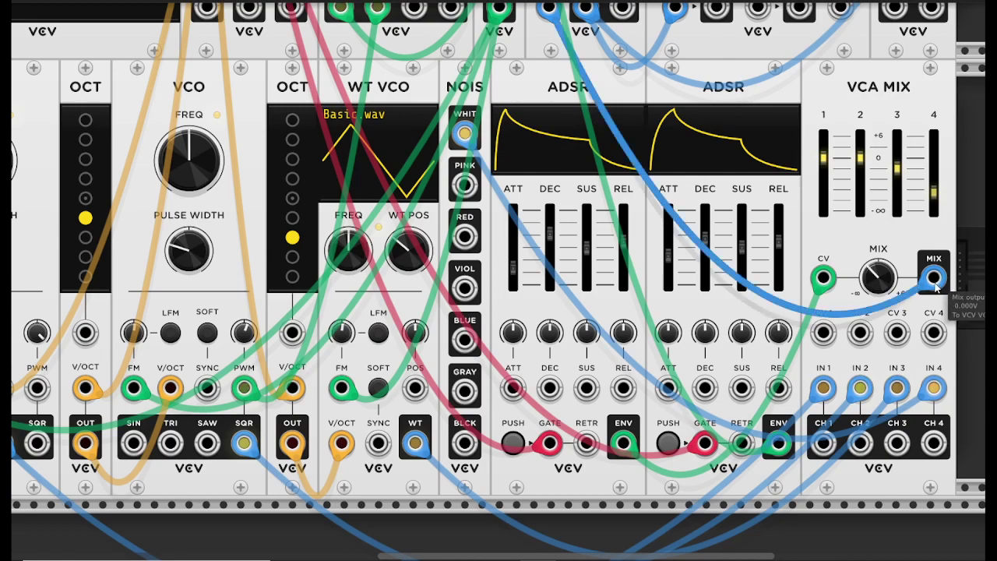
- Try different cutoff frequencies on the VCF module, raising the cutoff slightly
{"action": "scroll", "coordinate": [954, 268], "scroll_direction": "down", "scroll_amount": 2}
{"action": "scroll", "coordinate": [976, 489], "scroll_direction": "up", "scroll_amount": 5}
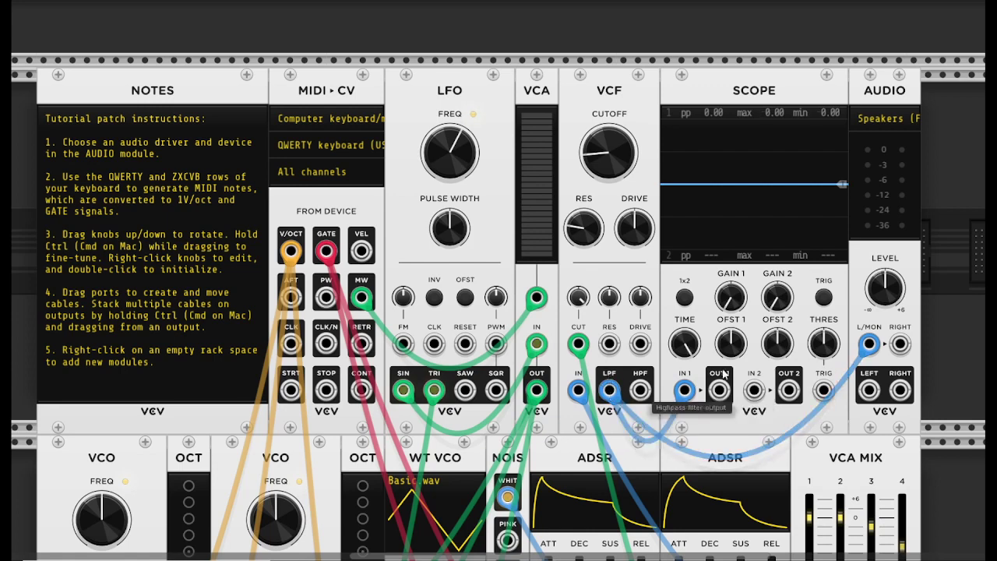
{"action": "mouse_move", "coordinate": [610, 163]}
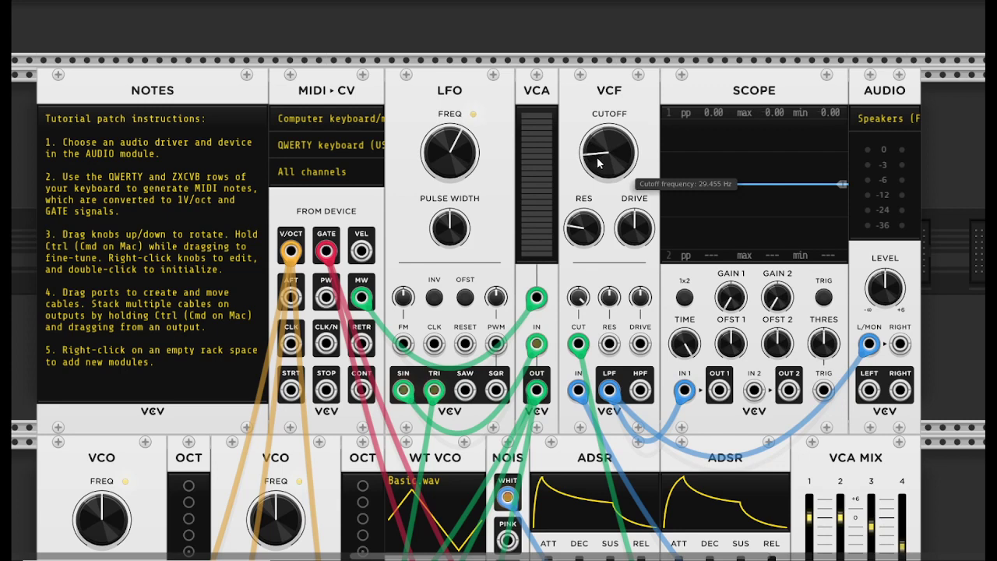
{"action": "mouse_move", "coordinate": [623, 168]}
{"action": "left_mouse_down"}
{"action": "mouse_move", "coordinate": [623, 102]}
{"action": "mouse_move", "coordinate": [623, 168]}
{"action": "mouse_move", "coordinate": [623, 104]}
{"action": "mouse_move", "coordinate": [623, 163]}
{"action": "mouse_move", "coordinate": [613, 159]}
{"action": "left_mouse_up"}
{"action": "mouse_move", "coordinate": [621, 150]}
{"action": "left_mouse_down"}
{"action": "mouse_move", "coordinate": [621, 101]}
{"action": "mouse_move", "coordinate": [622, 152]}
{"action": "mouse_move", "coordinate": [622, 140]}
{"action": "left_mouse_up"}
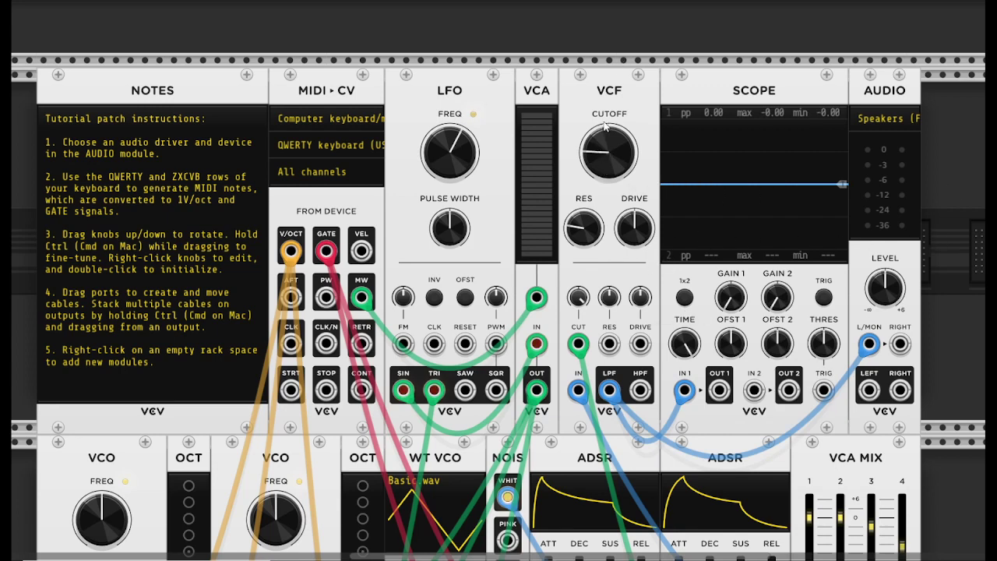
- Check the second ADSR's envelope cable into the VCF, try a cutoff of about 170 Hz and lower it to about 34 Hz
{"action": "scroll", "coordinate": [499, 292], "scroll_direction": "down", "scroll_amount": 9}
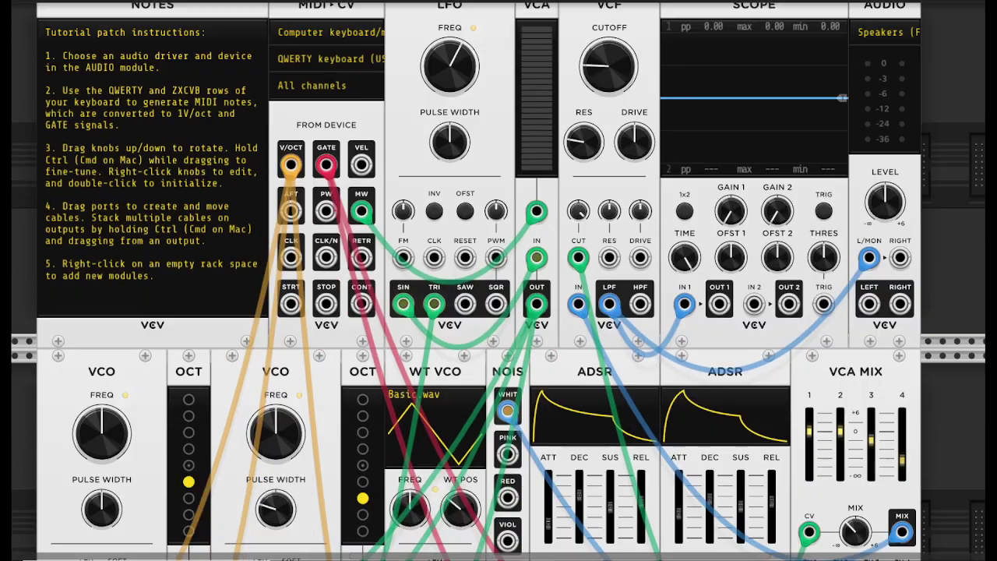
{"action": "scroll", "coordinate": [977, 227], "scroll_direction": "down", "scroll_amount": 2}
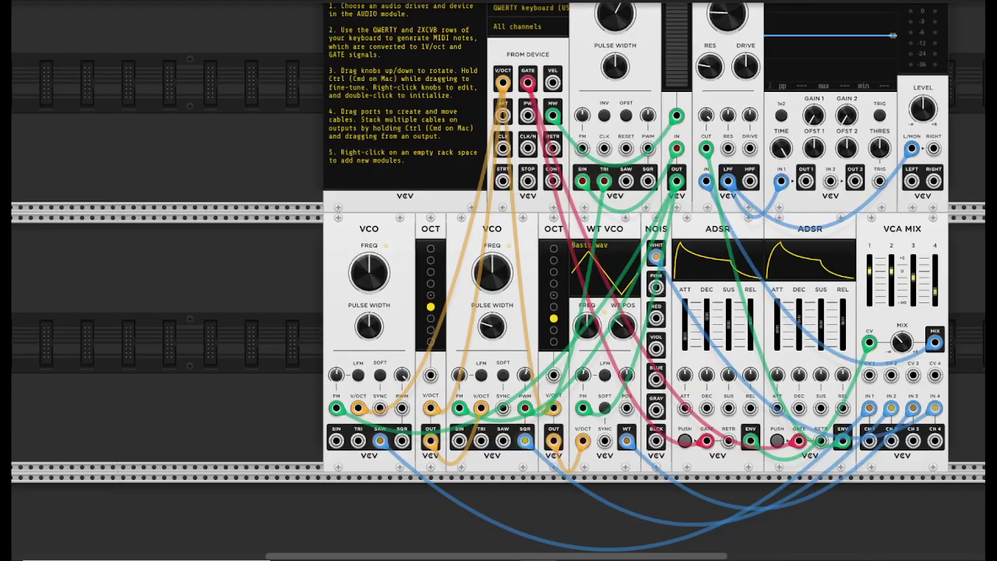
{"action": "scroll", "coordinate": [981, 219], "scroll_direction": "right", "scroll_amount": 3}
{"action": "scroll", "coordinate": [981, 219], "scroll_direction": "up", "scroll_amount": 1}
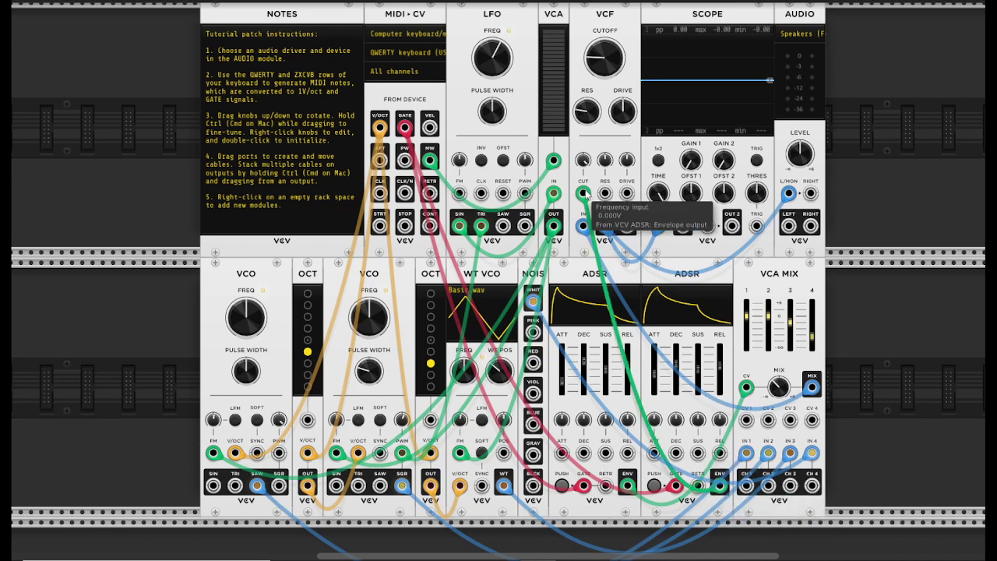
{"action": "left_click_drag", "start_coordinate": [597, 63], "coordinate": [625, 140]}
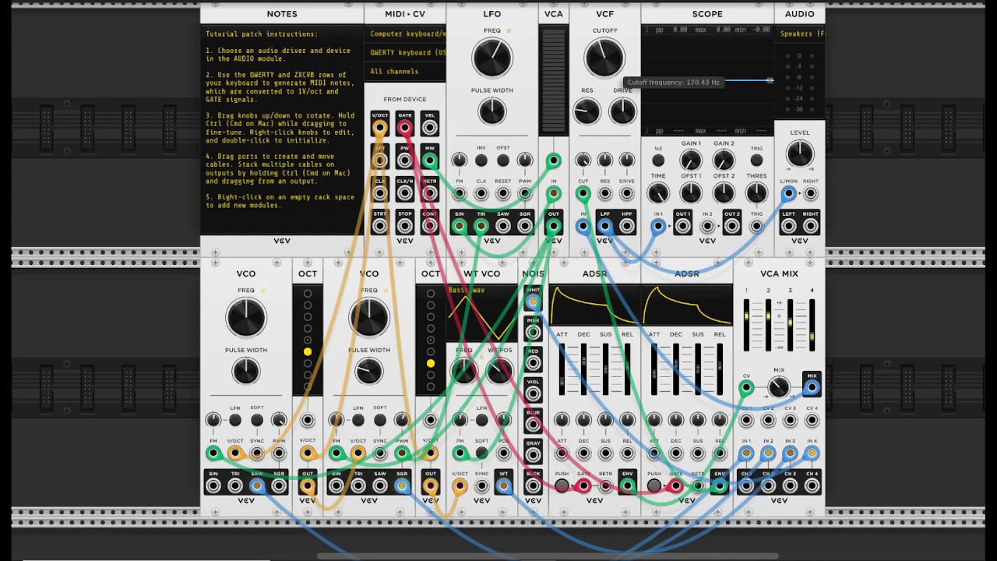
{"action": "mouse_move", "coordinate": [605, 57]}
{"action": "left_mouse_down"}
{"action": "mouse_move", "coordinate": [604, 84]}
{"action": "mouse_move", "coordinate": [605, 43]}
{"action": "left_mouse_up"}
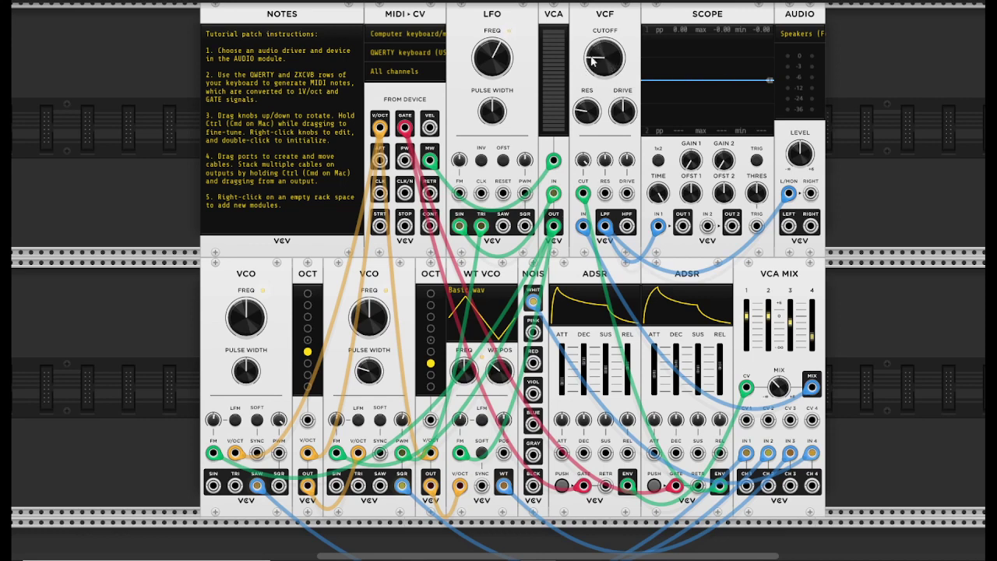
- Play test notes and try the second ADSR module's attack at 10000 ms to hear its effect on the filter
{"action": "key", "text": "z"}
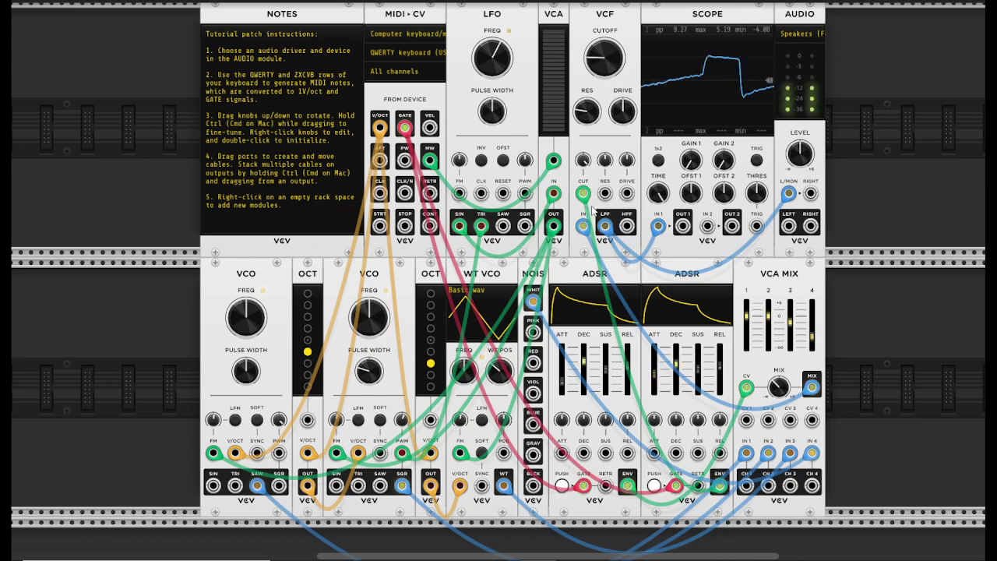
{"action": "key", "text": "z"}
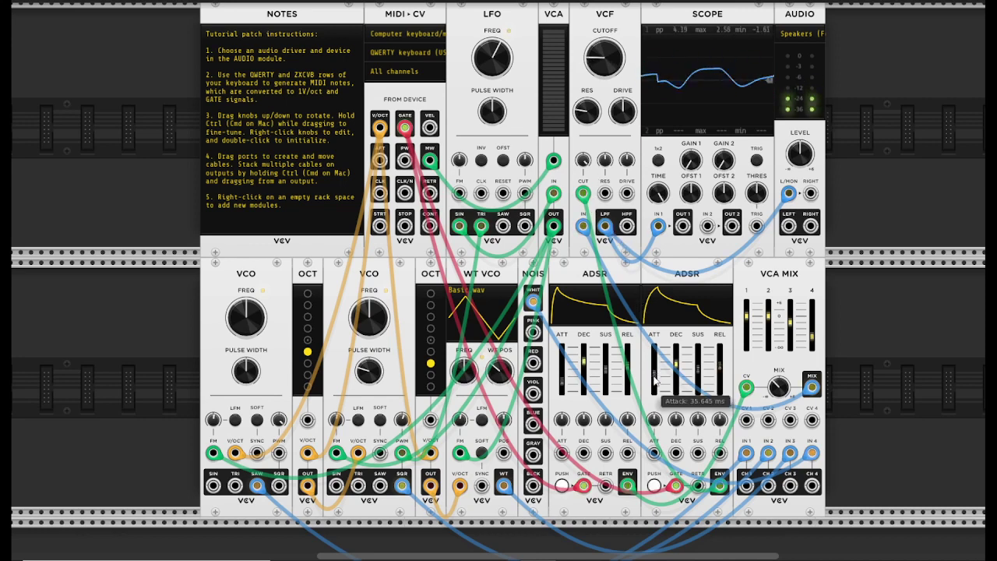
{"action": "left_click_drag", "start_coordinate": [654, 381], "coordinate": [654, 347]}
{"action": "key", "text": "z"}
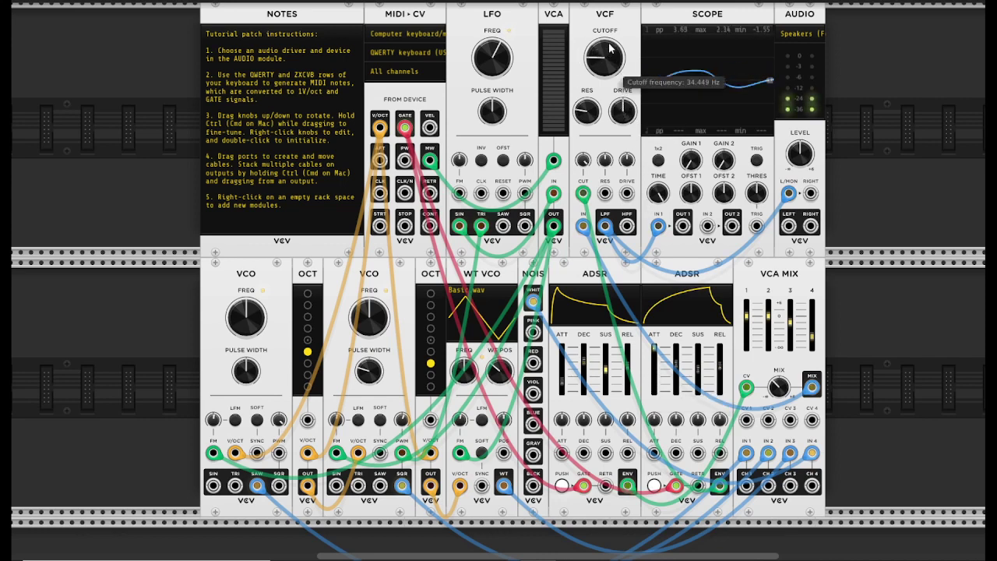
- Shorten the second ADSR module's attack and play repeated test notes to hear the filter sweep
{"action": "mouse_move", "coordinate": [655, 352]}
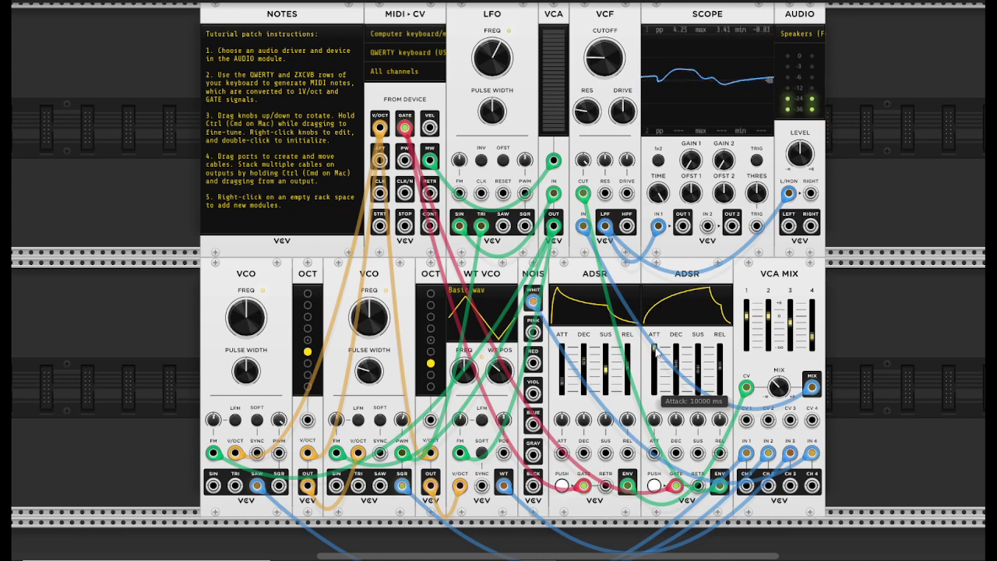
{"action": "left_click_drag", "start_coordinate": [655, 352], "coordinate": [654, 387]}
{"action": "key", "text": "z"}
{"action": "key", "text": "z"}
{"action": "key", "text": "z"}
{"action": "key", "text": "z"}
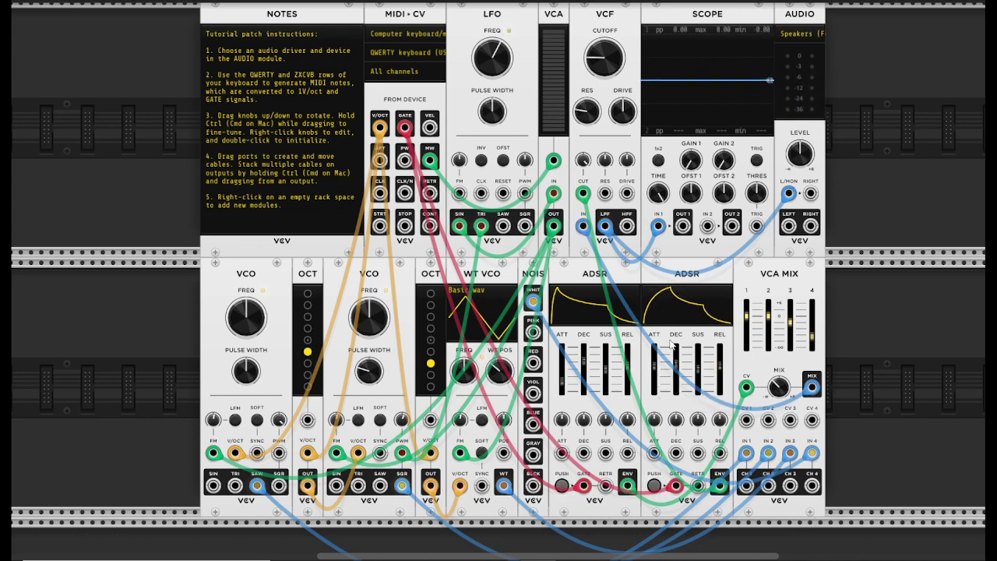
{"action": "key", "text": "z"}
{"action": "key", "text": "z"}
{"action": "key", "text": "z"}
{"action": "key", "text": "z"}
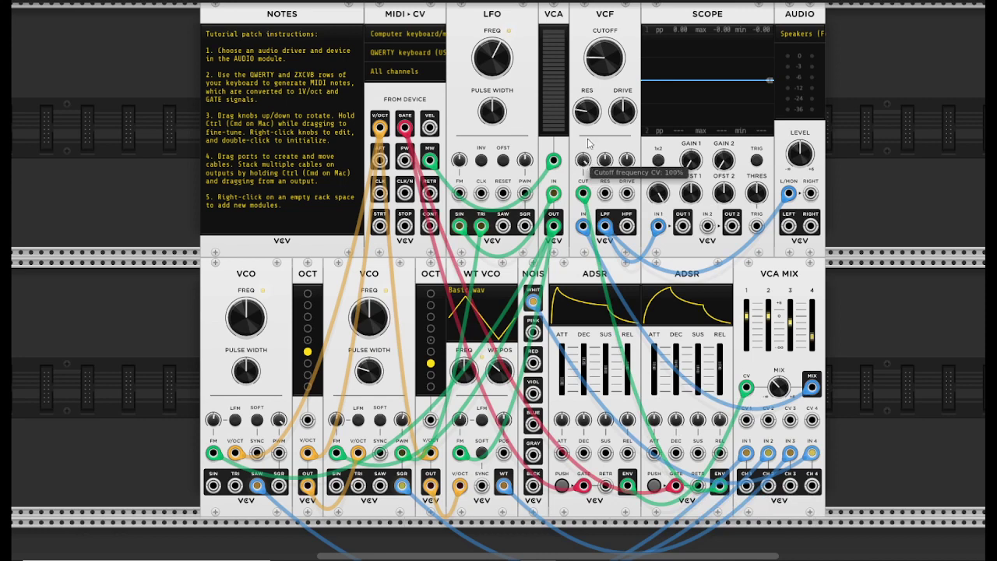
- Reduce the VCF's cutoff frequency CV amount to about 10%, raise its cutoff frequency, and play a test note
{"action": "left_click_drag", "start_coordinate": [605, 58], "coordinate": [604, 47]}
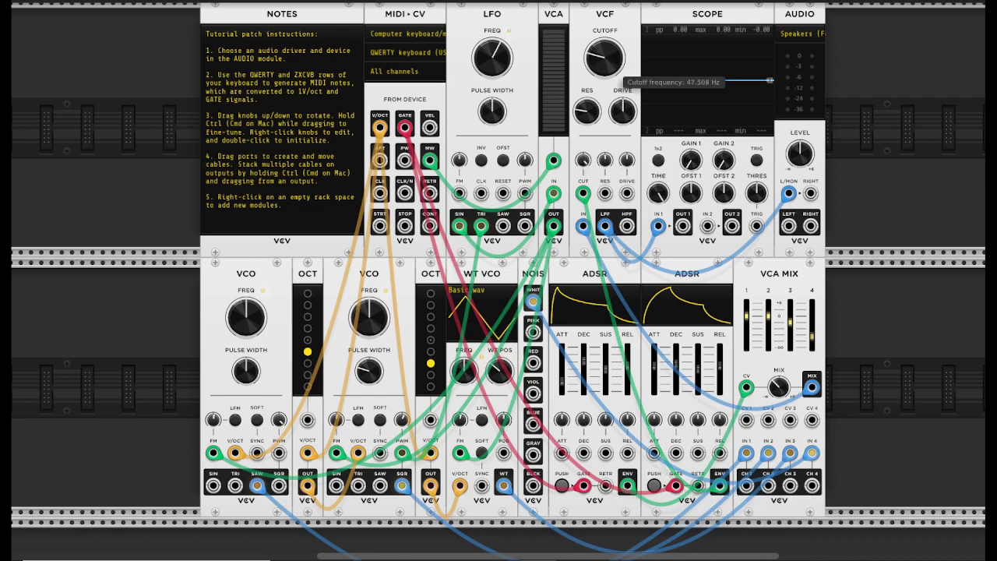
{"action": "left_click_drag", "start_coordinate": [582, 160], "coordinate": [583, 179]}
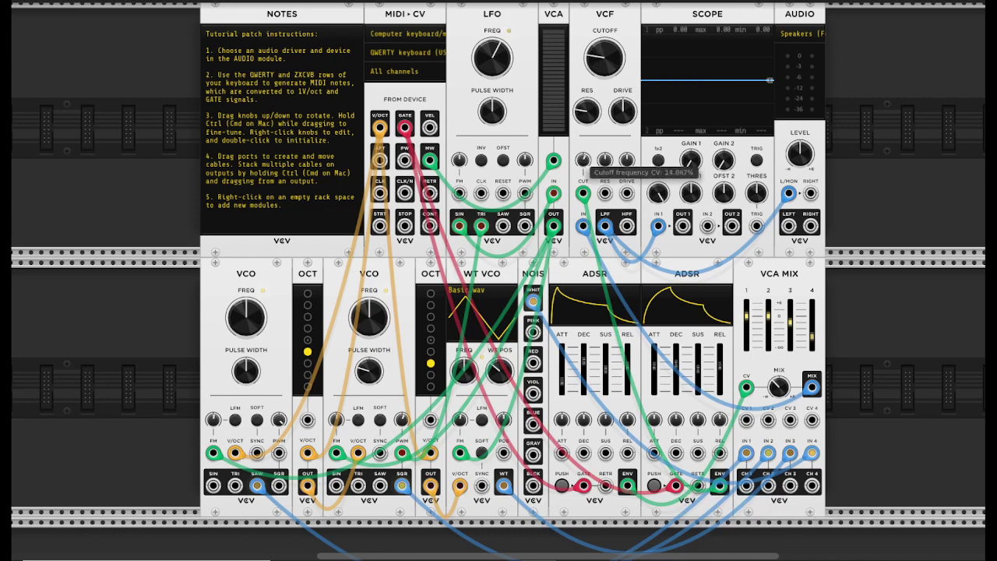
{"action": "left_click_drag", "start_coordinate": [605, 58], "coordinate": [605, 34]}
{"action": "key", "text": "z"}
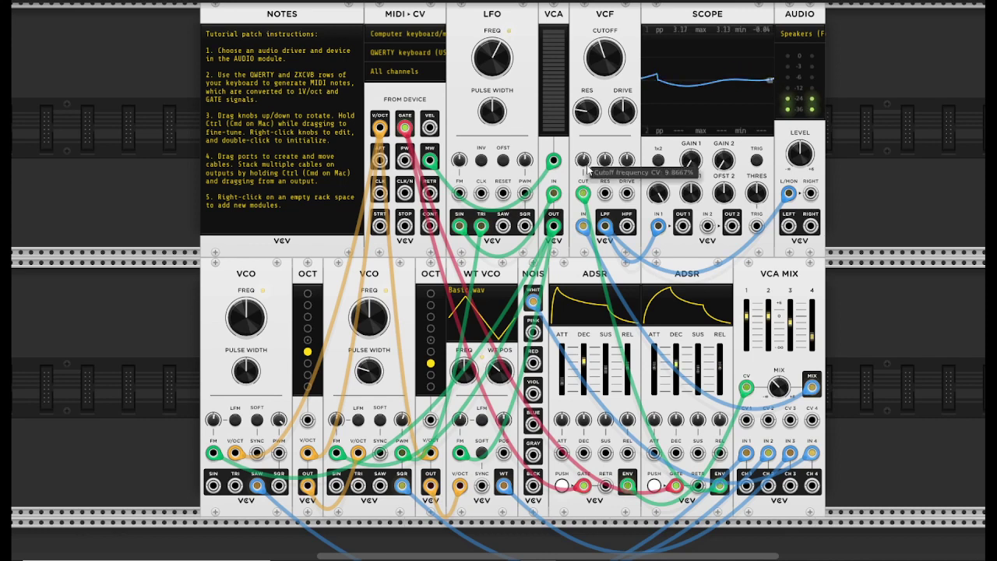
- Raise the VCF's cutoff frequency CV amount to about 59% while playing several test notes
{"action": "left_click_drag", "start_coordinate": [587, 167], "coordinate": [583, 166]}
{"action": "key", "text": "z"}
{"action": "key", "text": "z"}
{"action": "key", "text": "z"}
{"action": "key", "text": "z"}
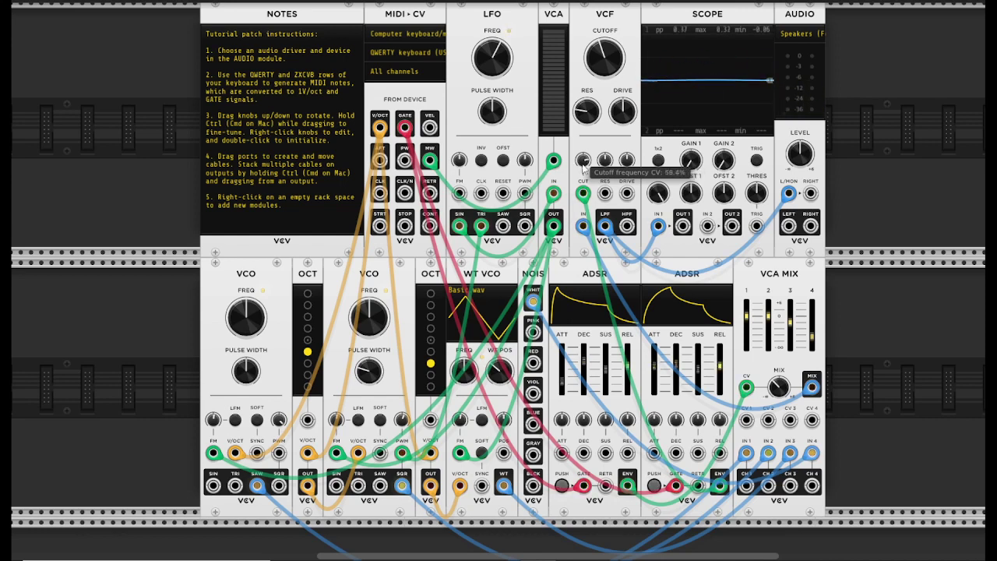
- Lower the VCF's cutoff frequency while playing test notes, keeping its cutoff frequency CV amount at about 58%
{"action": "key", "text": "z"}
{"action": "left_click_drag", "start_coordinate": [599, 62], "coordinate": [598, 69]}
{"action": "key", "text": "z"}
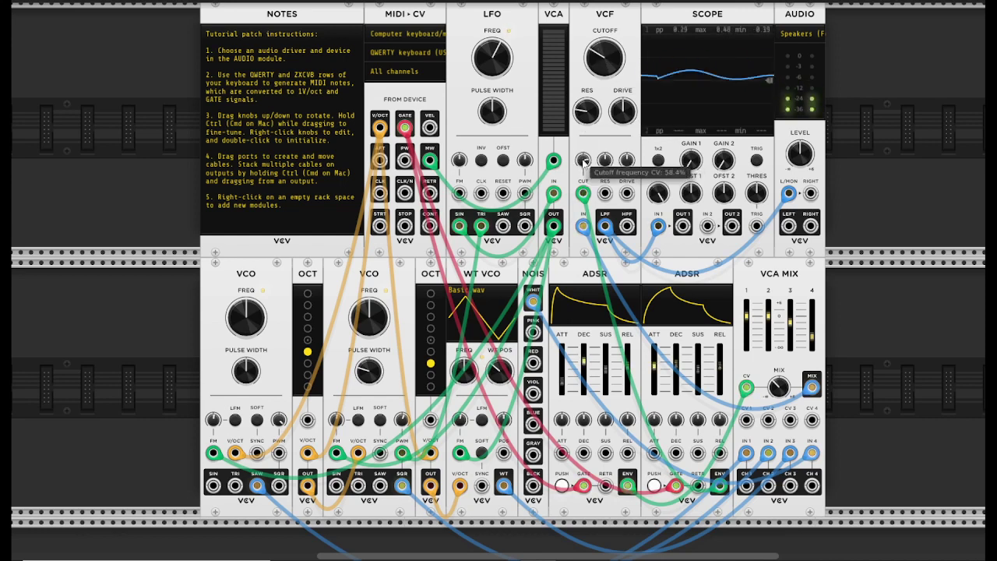
- Adjust the VCF's cutoff frequency CV amount, lower its cutoff frequency to about 35 Hz, and play repeated test notes
{"action": "left_click_drag", "start_coordinate": [582, 161], "coordinate": [582, 146]}
{"action": "key", "text": "z"}
{"action": "key", "text": "z"}
{"action": "key", "text": "z"}
{"action": "key", "text": "z"}
{"action": "key", "text": "z"}
{"action": "key", "text": "z"}
{"action": "key", "text": "z"}
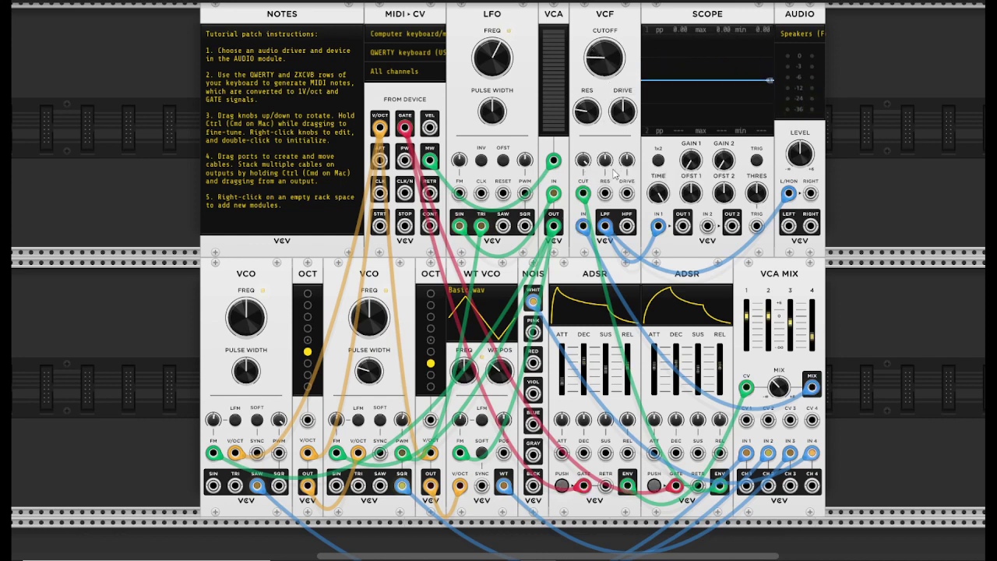
{"action": "key", "text": "z"}
{"action": "key", "text": "z"}
{"action": "key", "text": "z"}
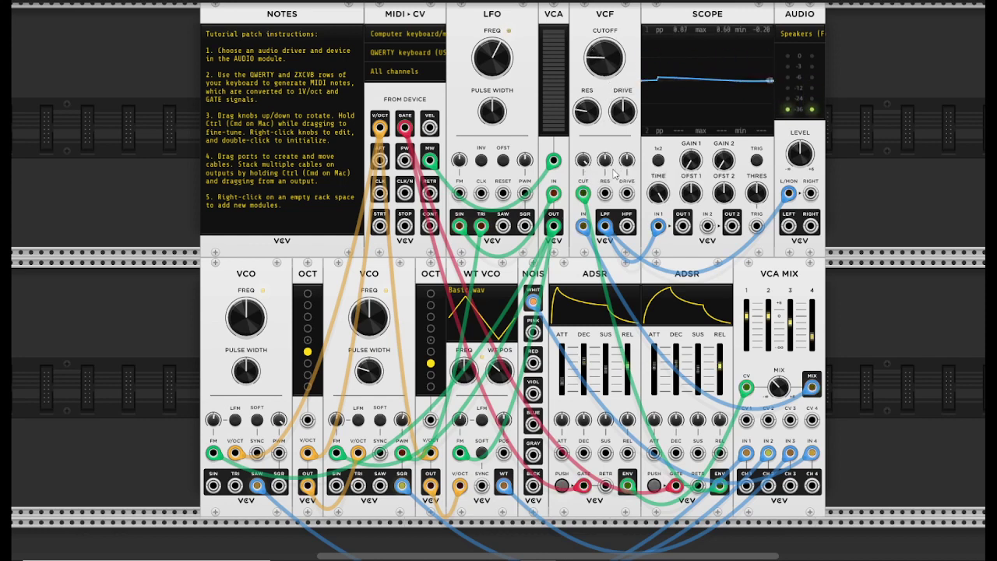
{"action": "key", "text": "z"}
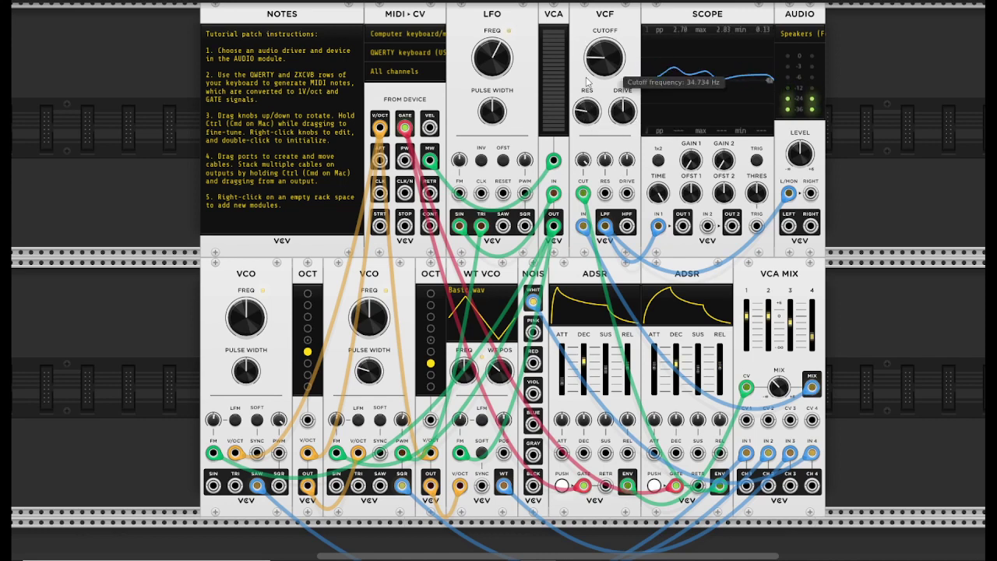
- Try the VCF's resonance at about 39% with a higher cutoff frequency while playing test notes
{"action": "left_click_drag", "start_coordinate": [586, 111], "coordinate": [586, 134]}
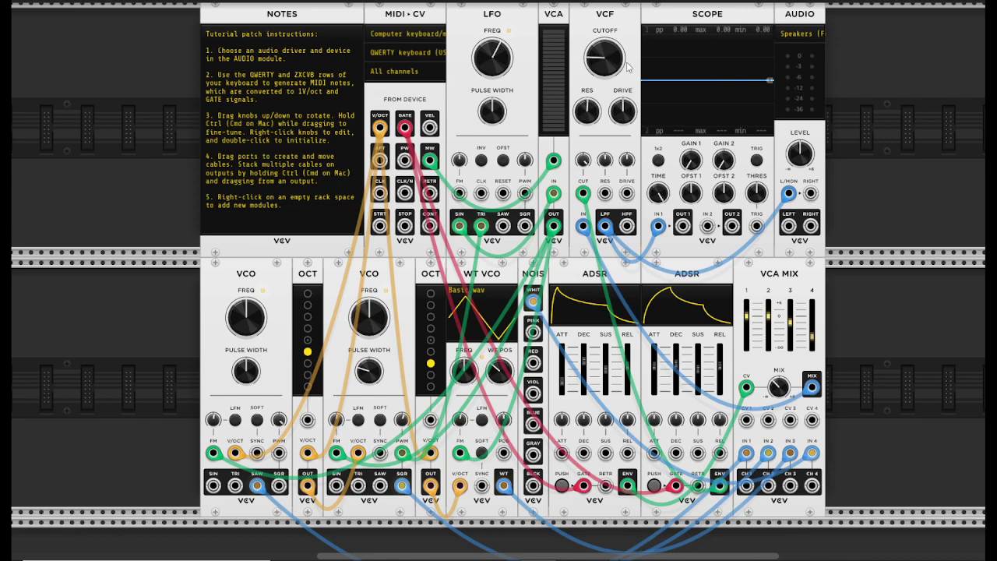
{"action": "left_click_drag", "start_coordinate": [602, 72], "coordinate": [604, 78]}
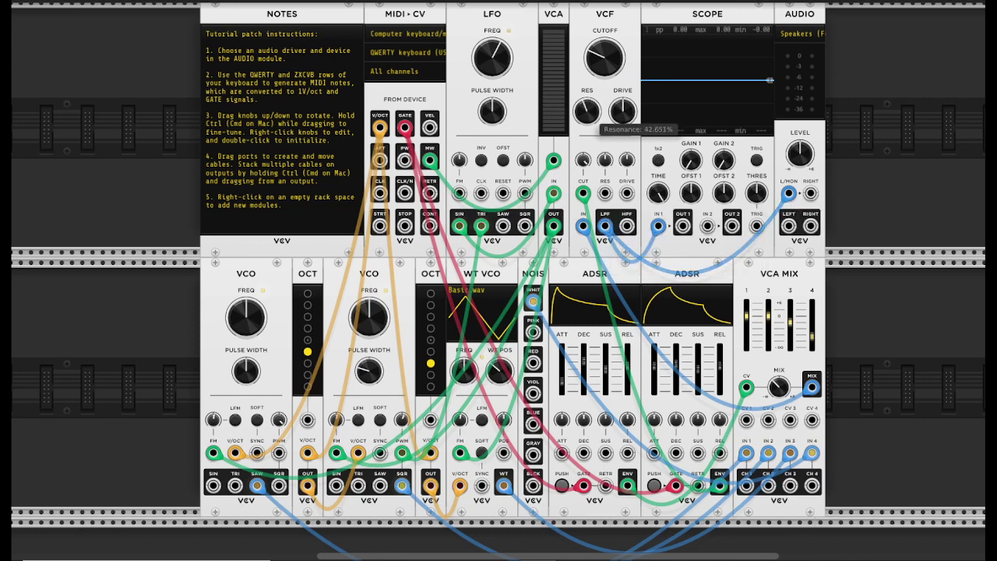
{"action": "left_click_drag", "start_coordinate": [586, 111], "coordinate": [586, 117]}
{"action": "key", "text": "z"}
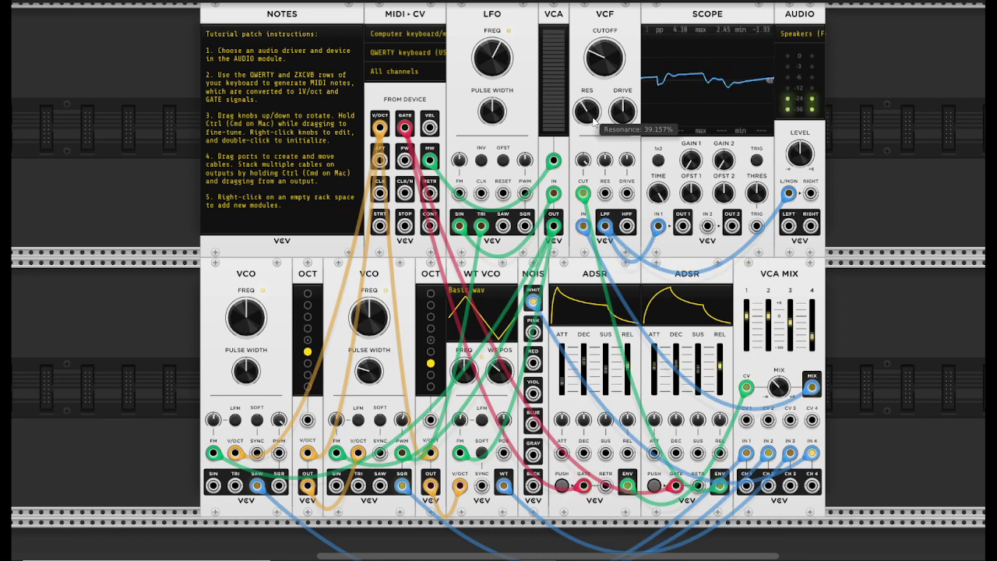
{"action": "key", "text": "z"}
- Lower the VCF's cutoff frequency to about 28 Hz and play several test notes
{"action": "left_click_drag", "start_coordinate": [611, 65], "coordinate": [611, 73]}
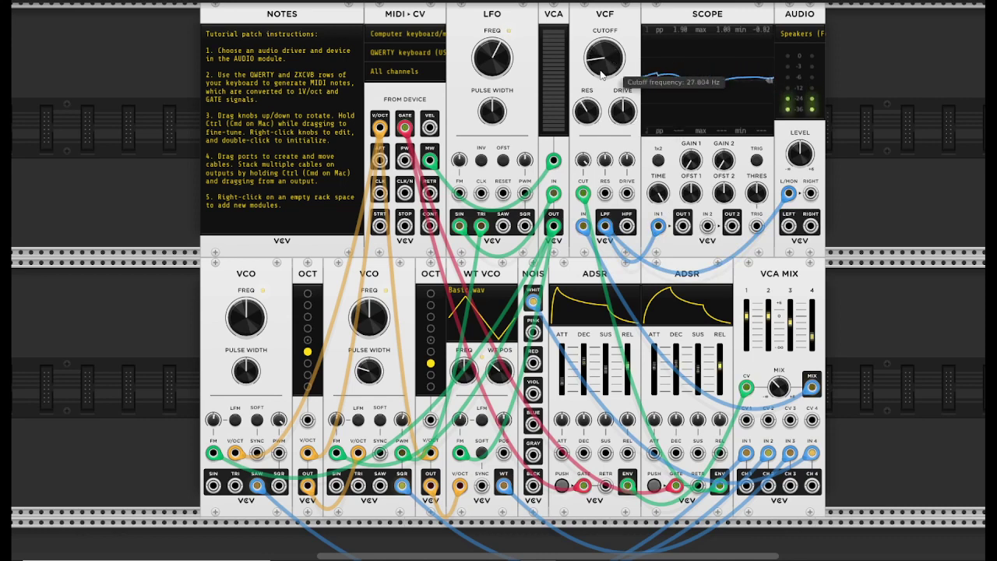
{"action": "key", "text": "z"}
- Reduce the VCF's resonance and play repeated test notes to hear the change
{"action": "key", "text": "z"}
- Lower the VCF's cutoff frequency and resonance a little further and play several test notes
{"action": "key", "text": "z"}
{"action": "left_click_drag", "start_coordinate": [592, 113], "coordinate": [590, 123]}
{"action": "key", "text": "z"}
{"action": "key", "text": "z"}
{"action": "key", "text": "z"}
{"action": "key", "text": "z"}
{"action": "key", "text": "z"}
{"action": "mouse_move", "coordinate": [600, 72]}
{"action": "left_mouse_down"}
{"action": "mouse_move", "coordinate": [600, 53]}
{"action": "mouse_move", "coordinate": [600, 76]}
{"action": "left_mouse_up"}
{"action": "mouse_move", "coordinate": [591, 111]}
{"action": "left_mouse_down"}
{"action": "mouse_move", "coordinate": [592, 86]}
{"action": "mouse_move", "coordinate": [592, 120]}
{"action": "left_mouse_up"}
{"action": "key", "text": "z"}
{"action": "key", "text": "z"}
{"action": "key", "text": "z"}
{"action": "key", "text": "z"}
{"action": "key", "text": "z"}
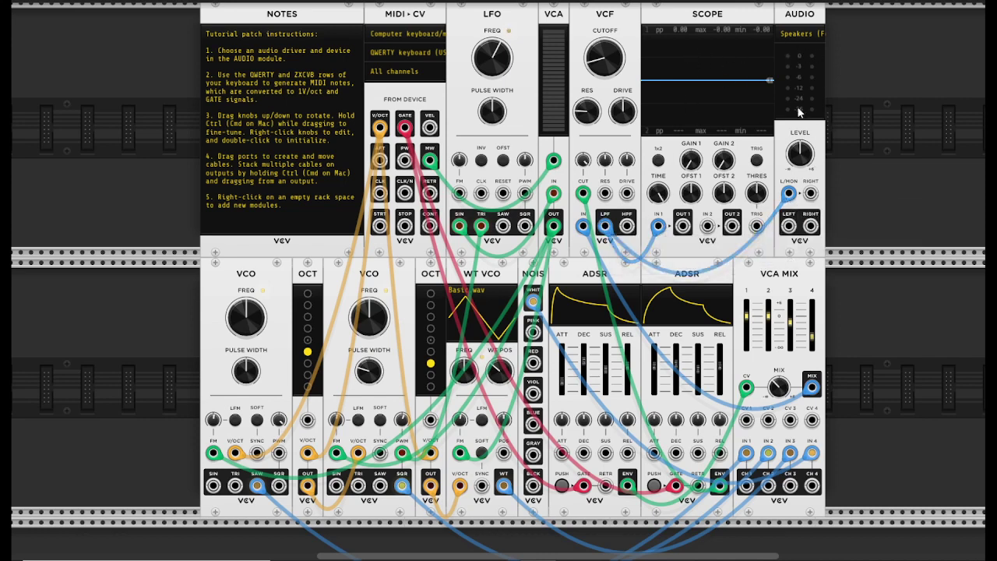
- Try the first VCO's frequency at about 41 Hz and reset it to its default
{"action": "scroll", "coordinate": [961, 195], "scroll_direction": "down", "scroll_amount": 2}
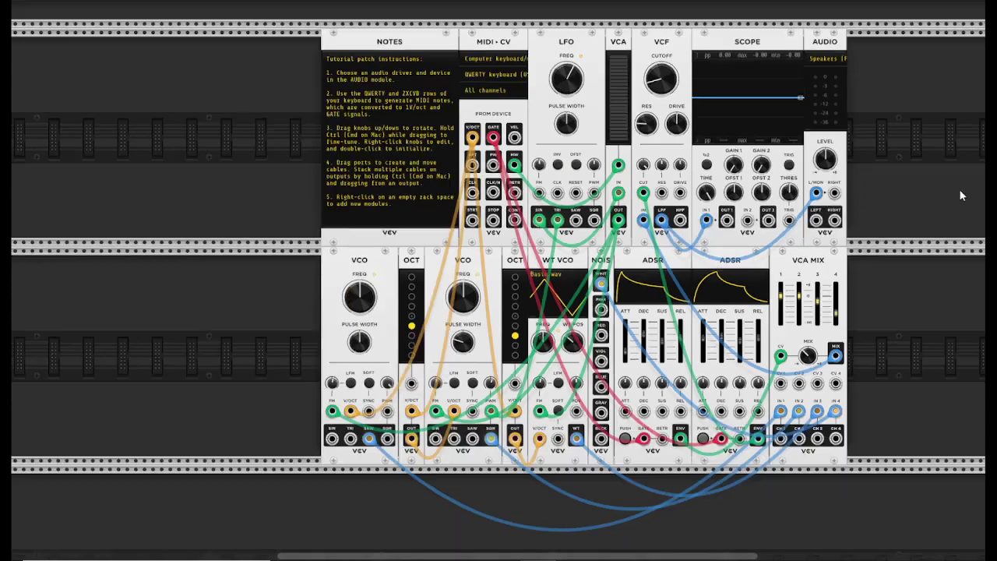
{"action": "left_click_drag", "start_coordinate": [910, 187], "coordinate": [879, 203]}
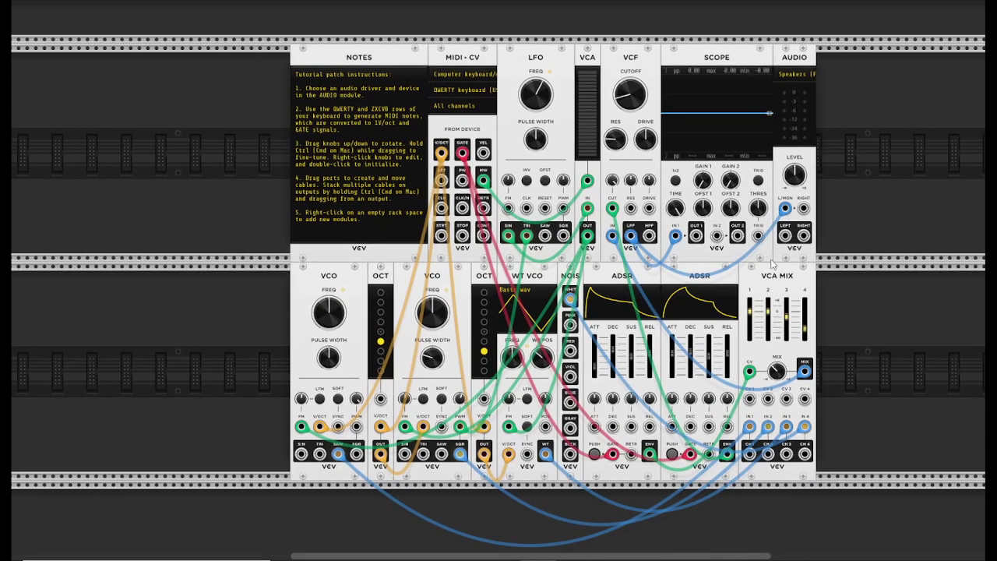
{"action": "left_click_drag", "start_coordinate": [245, 319], "coordinate": [224, 238]}
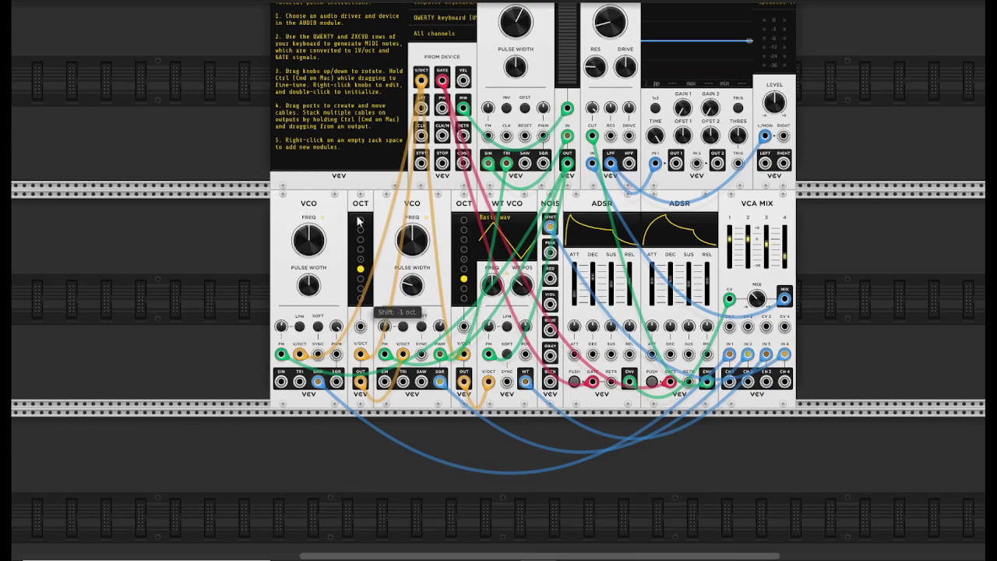
{"action": "scroll", "coordinate": [243, 250], "scroll_direction": "up", "scroll_amount": 2}
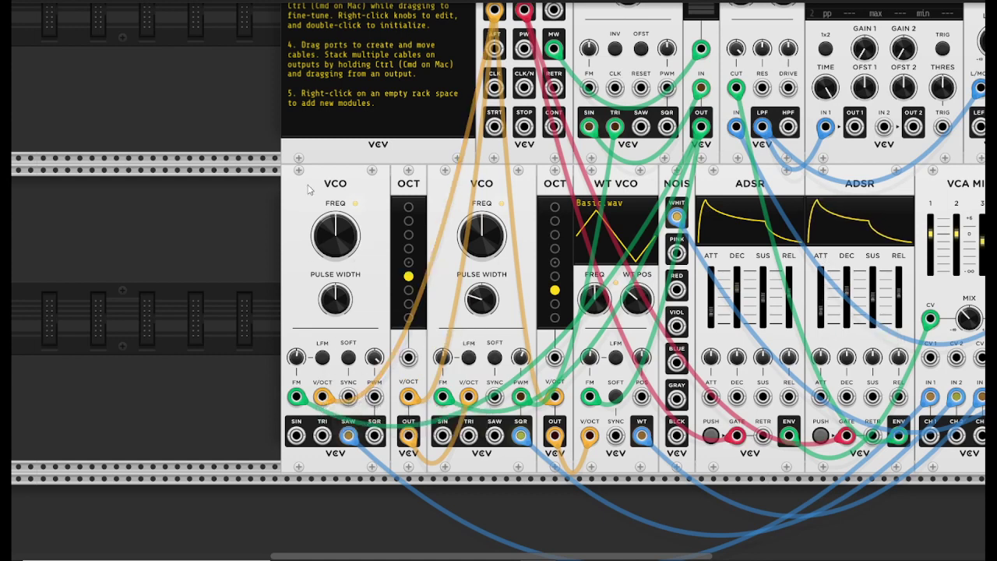
{"action": "mouse_move", "coordinate": [335, 236]}
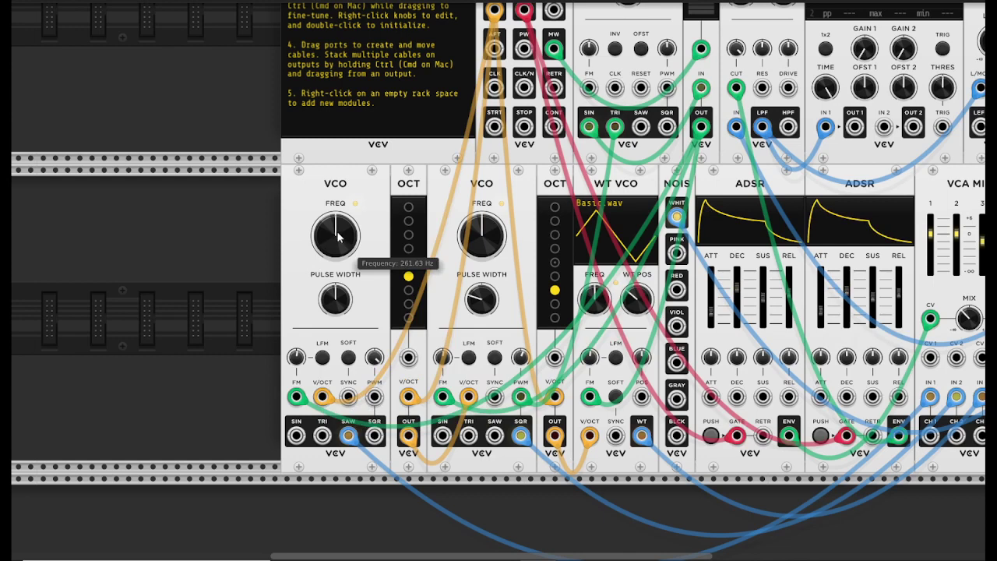
{"action": "left_click_drag", "start_coordinate": [334, 236], "coordinate": [335, 265]}
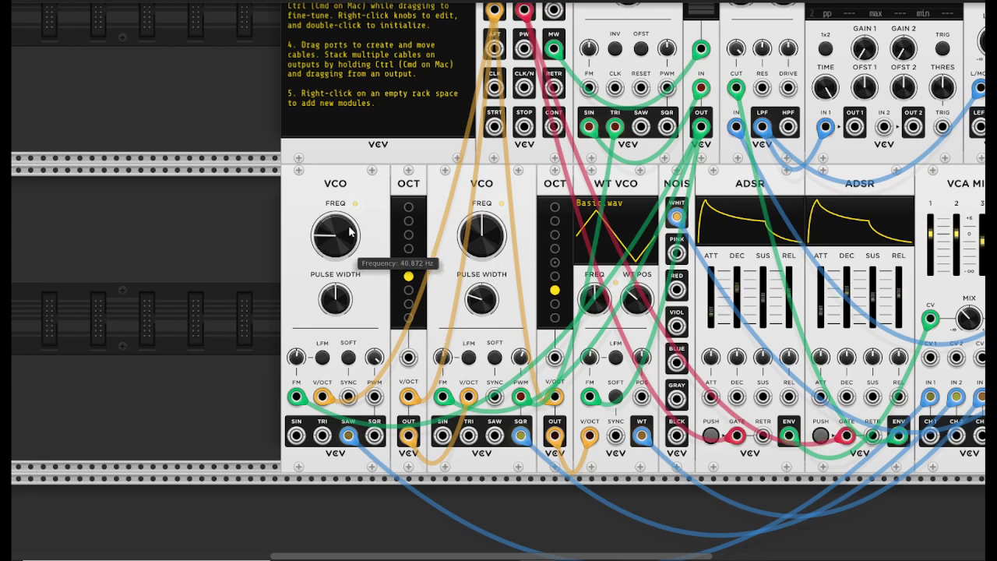
{"action": "double_click", "coordinate": [319, 248]}
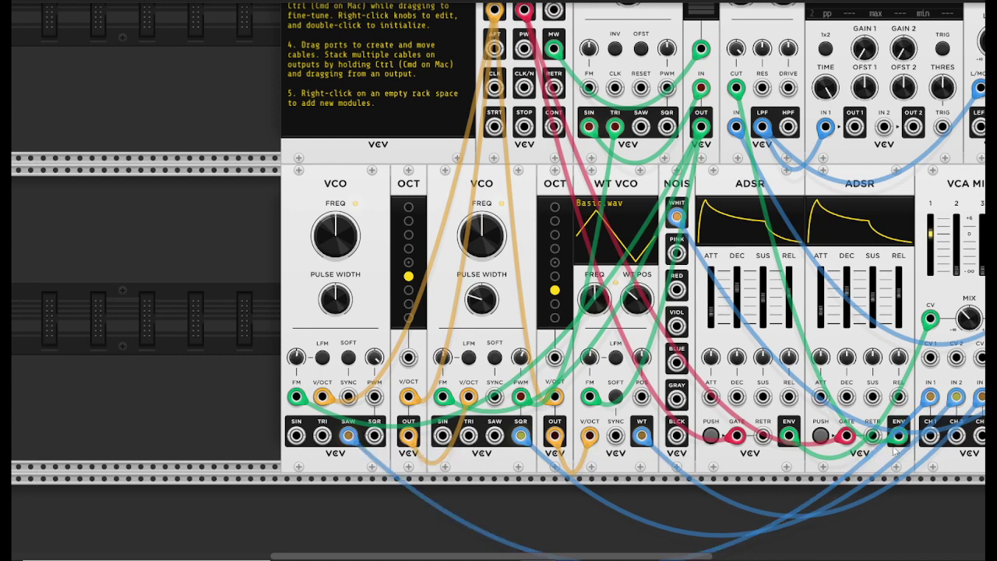
- Check which output feeds the VCA MIX channel 1 input and try the first VCO's frequency at about 73 Hz
{"action": "right_click", "coordinate": [929, 398]}
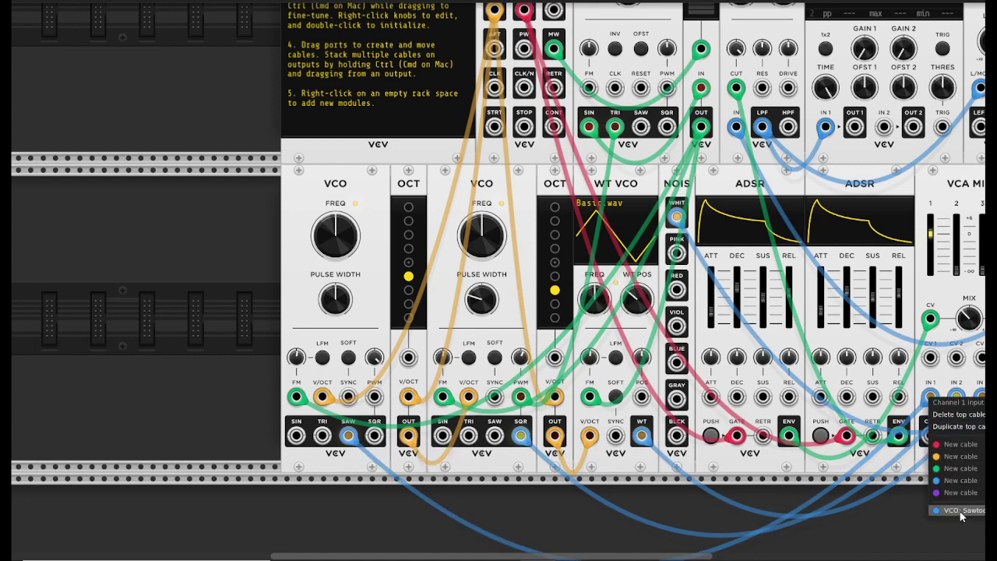
{"action": "left_click", "coordinate": [332, 487]}
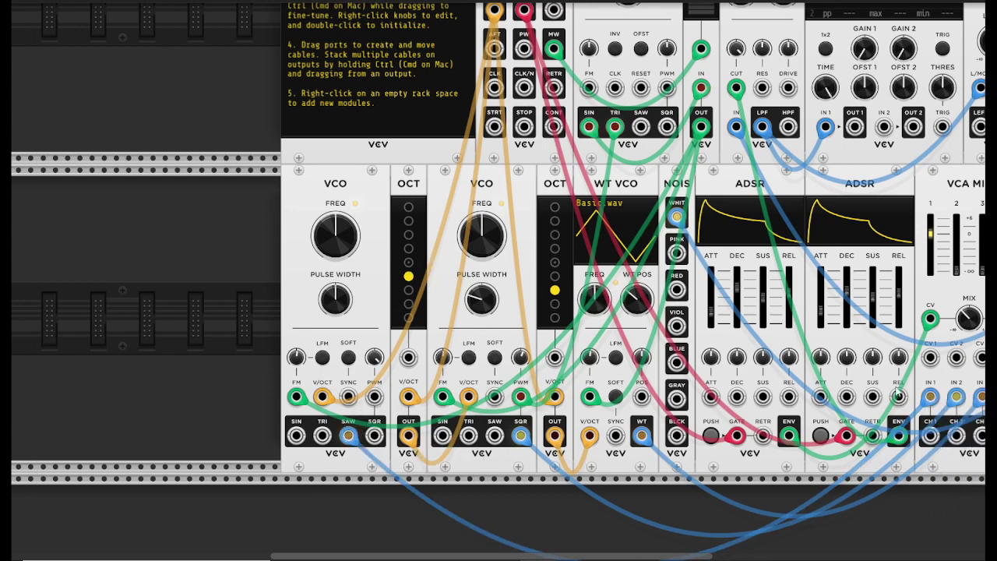
{"action": "mouse_move", "coordinate": [338, 233]}
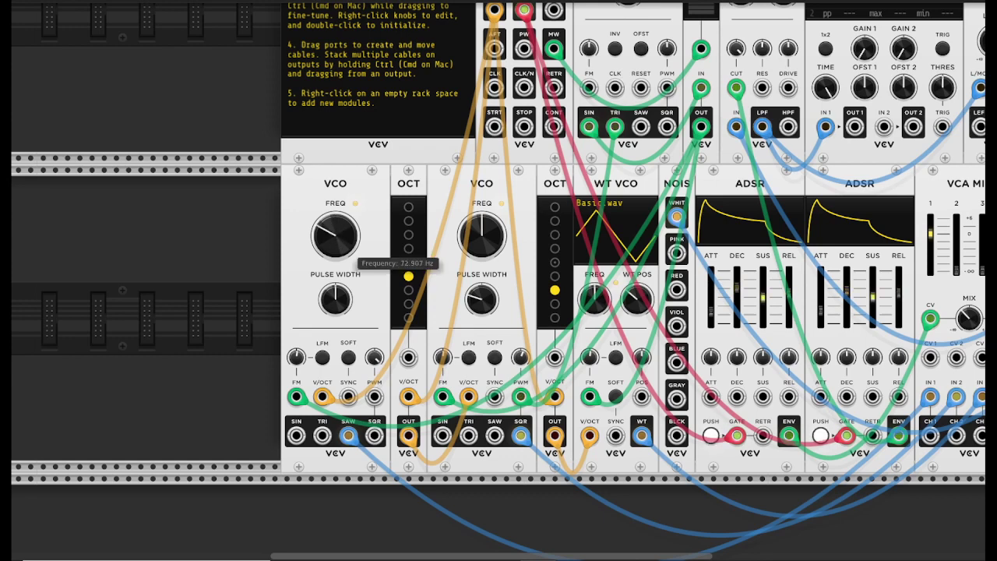
{"action": "left_click_drag", "start_coordinate": [335, 236], "coordinate": [336, 220]}
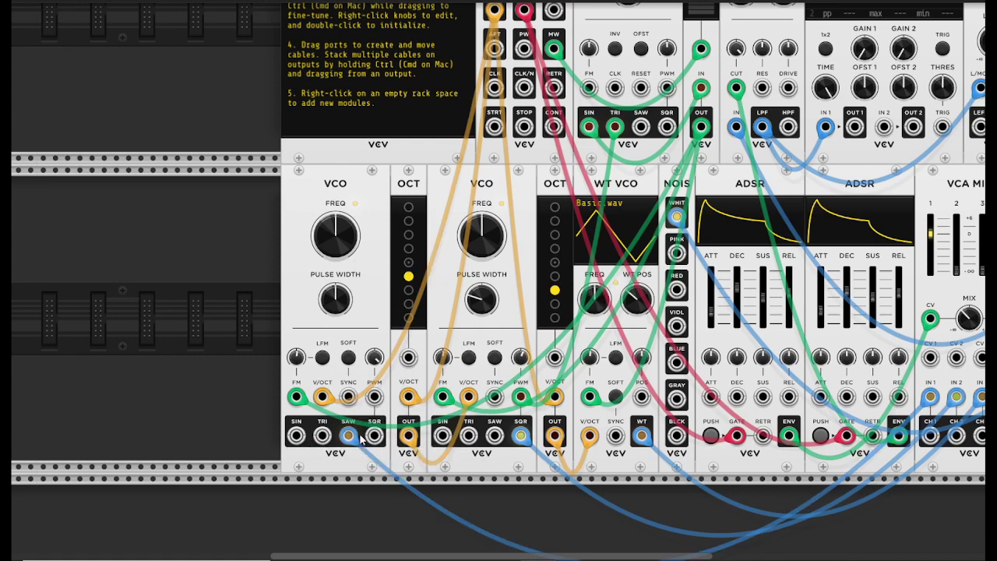
- Connect the SCOPE's trigger input to the VCA MIX module's mix output
{"action": "scroll", "coordinate": [989, 238], "scroll_direction": "down", "scroll_amount": 1}
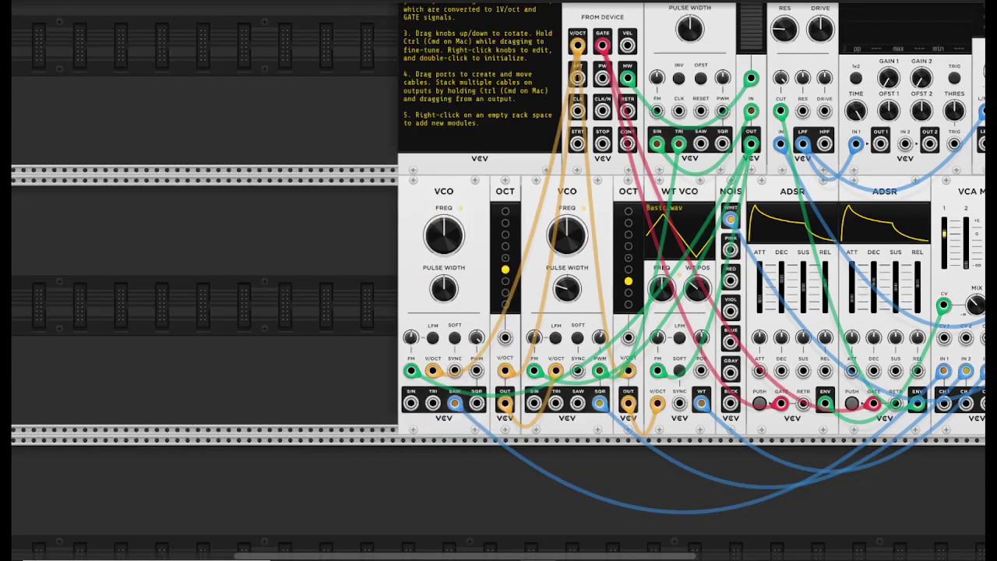
{"action": "left_click_drag", "start_coordinate": [993, 222], "coordinate": [888, 247]}
{"action": "scroll", "coordinate": [948, 251], "scroll_direction": "down", "scroll_amount": 1}
{"action": "left_click_drag", "start_coordinate": [770, 209], "coordinate": [815, 341]}
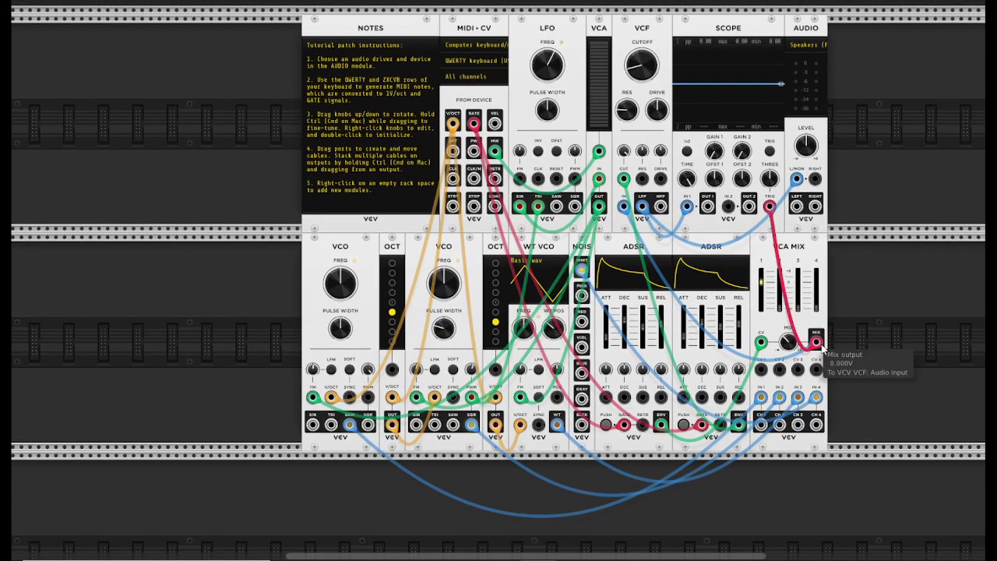
- Feed VCA MIX channel 1 from the first VCO's sine and triangle outputs in turn, playing a test note with each
{"action": "left_click_drag", "start_coordinate": [349, 425], "coordinate": [312, 424]}
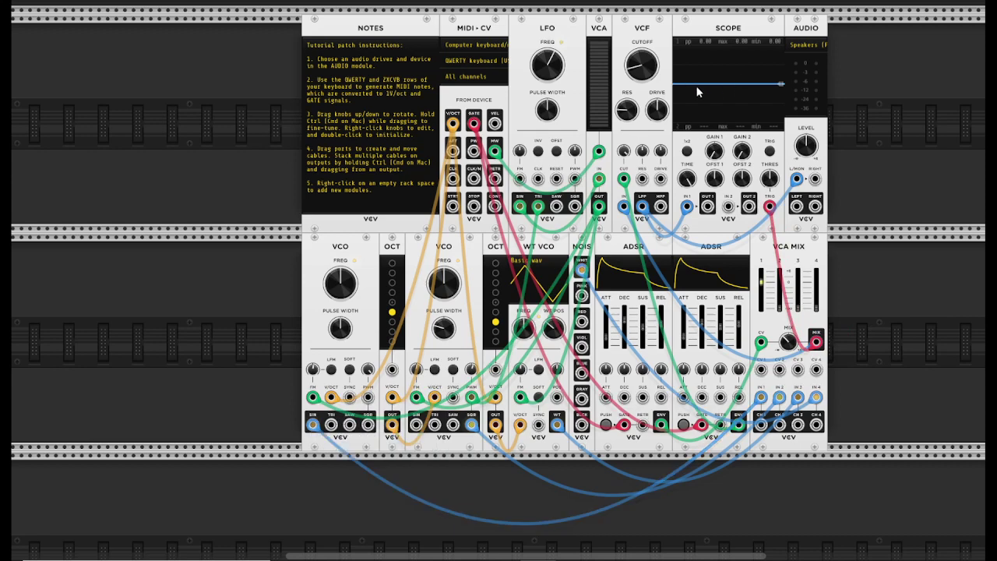
{"action": "key", "text": "z"}
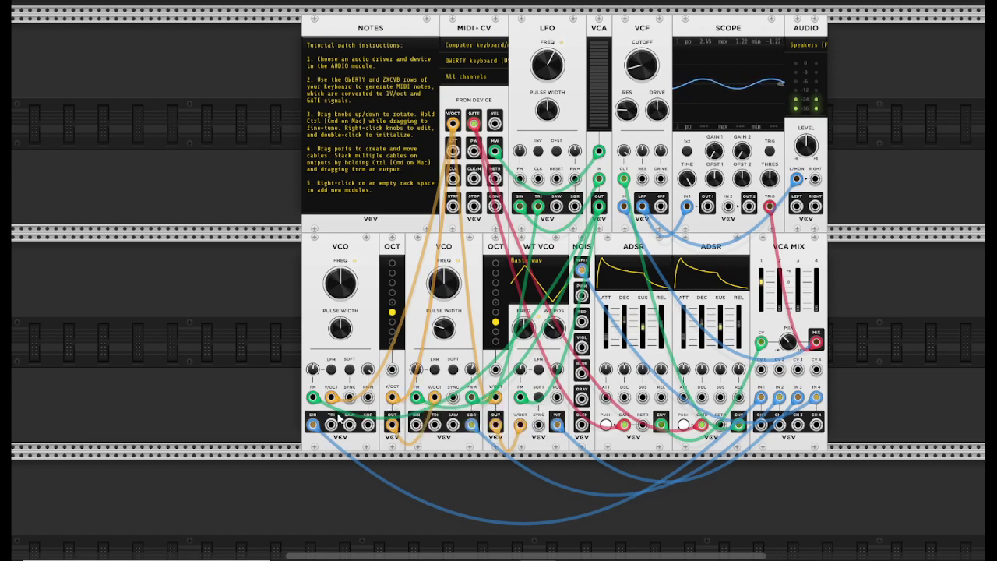
{"action": "left_click_drag", "start_coordinate": [313, 425], "coordinate": [331, 425]}
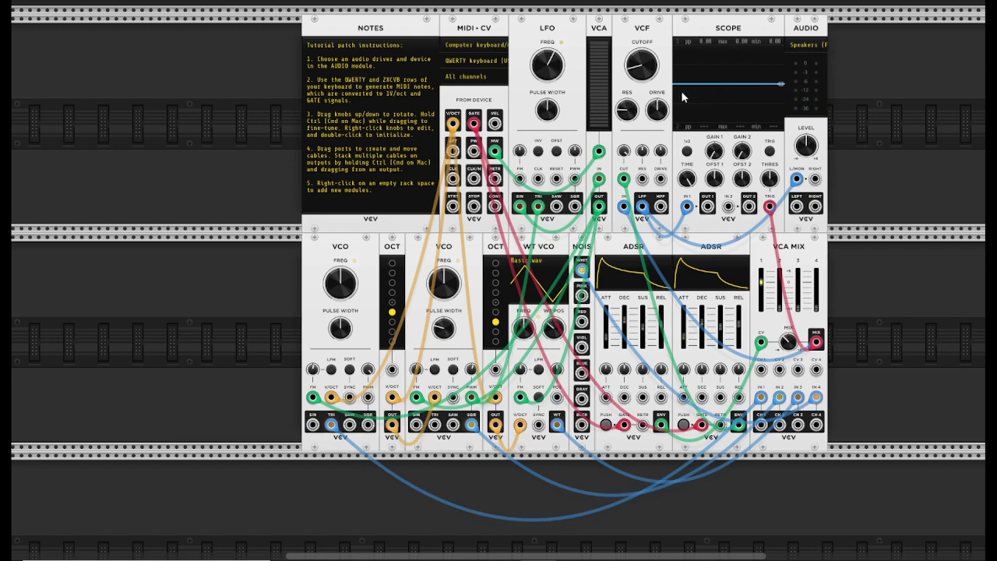
{"action": "key", "text": "z"}
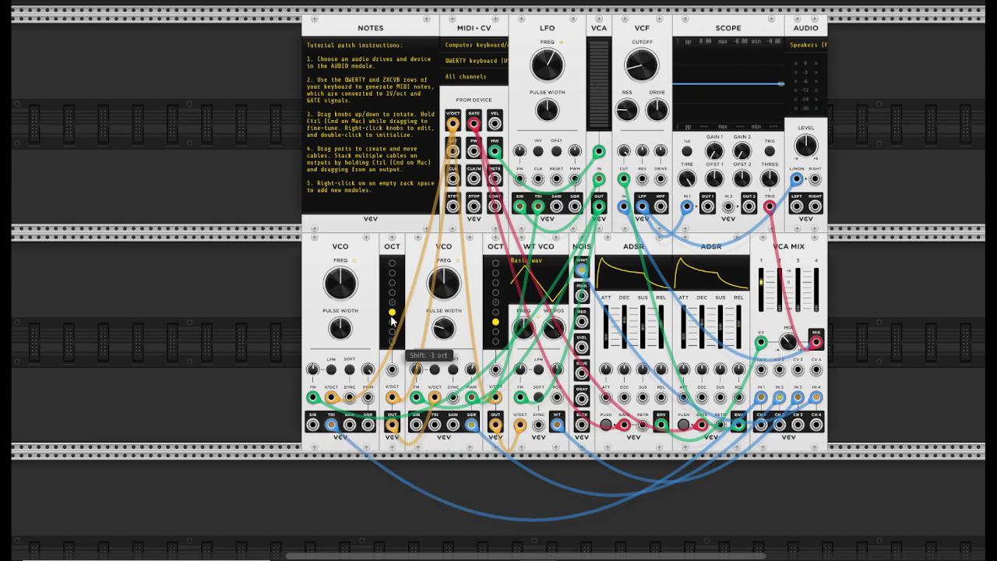
- Move the VCA MIX channel 1 cable to the first VCO's sawtooth output and play test notes
{"action": "left_click_drag", "start_coordinate": [331, 424], "coordinate": [349, 424]}
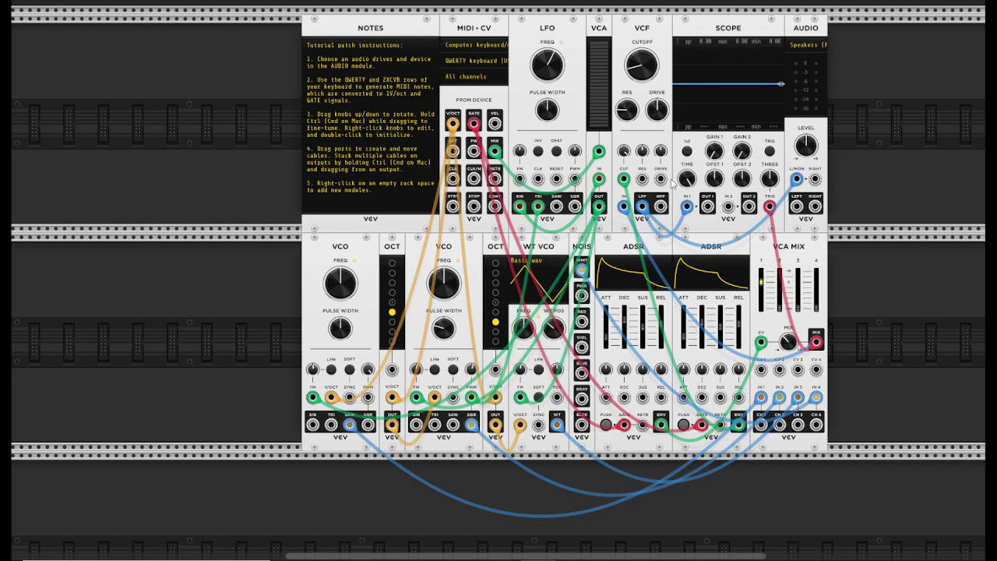
{"action": "key", "text": "z"}
{"action": "key", "text": "z"}
{"action": "key", "text": "z"}
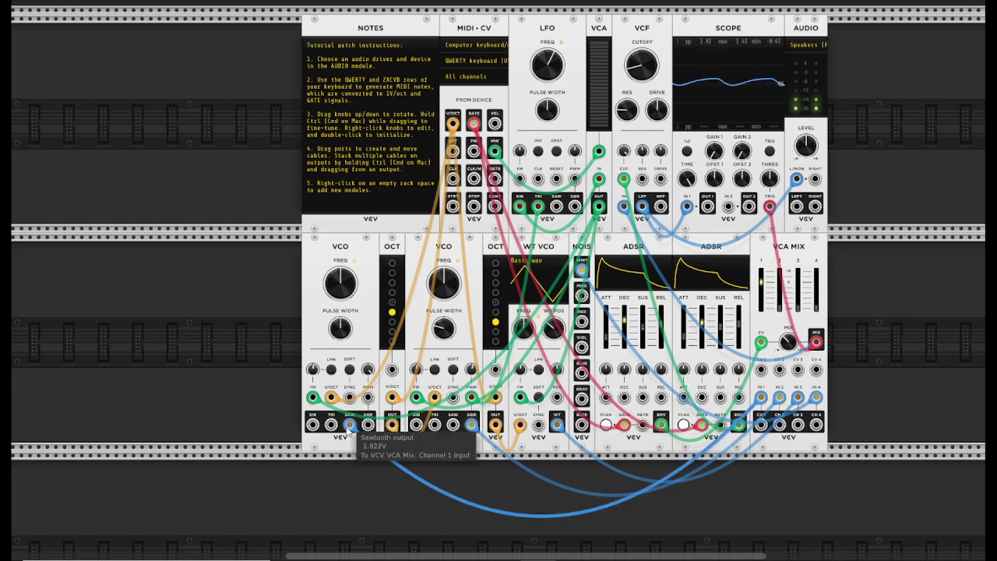
- Move the VCA MIX channel 1 cable to the first VCO's square output and play repeated higher test notes
{"action": "left_click_drag", "start_coordinate": [349, 427], "coordinate": [368, 425]}
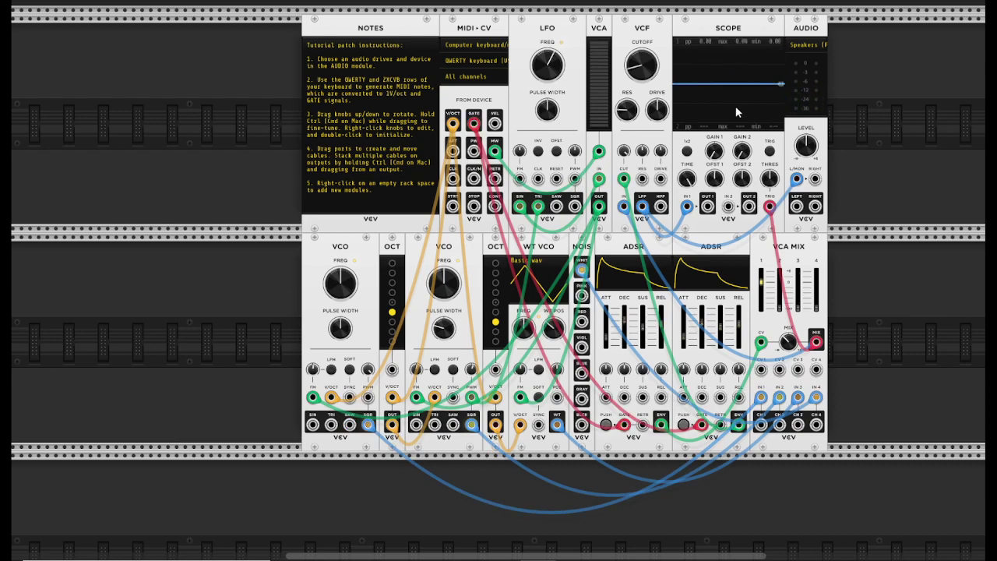
{"action": "key", "text": "q"}
{"action": "key", "text": "q"}
{"action": "key", "text": "q"}
{"action": "key", "text": "q"}
{"action": "key", "text": "q"}
- Return the VCA MIX channel 1 cable to the first VCO's sawtooth output and try a lower channel 1 level
{"action": "left_click_drag", "start_coordinate": [368, 425], "coordinate": [348, 425]}
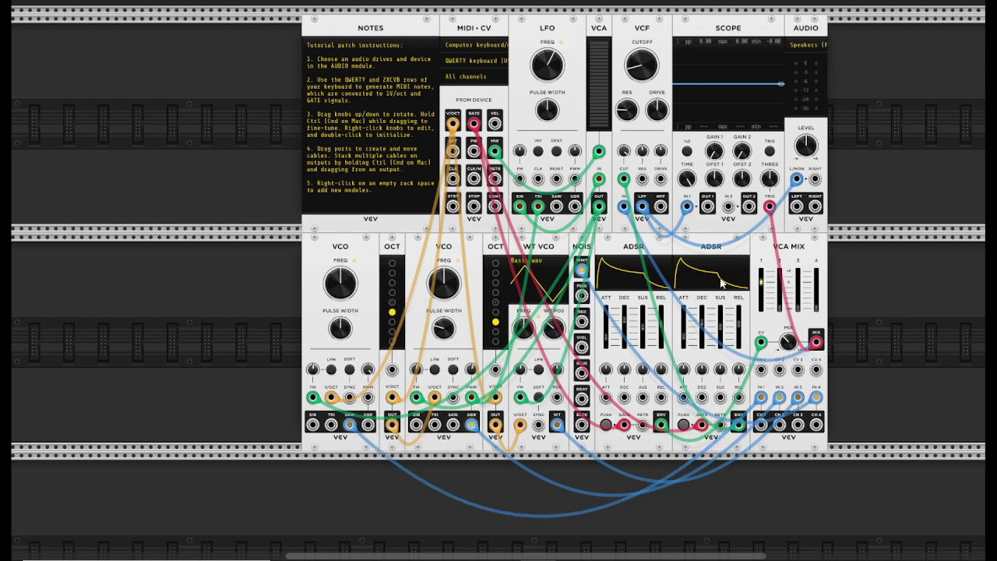
{"action": "left_click_drag", "start_coordinate": [767, 285], "coordinate": [768, 288]}
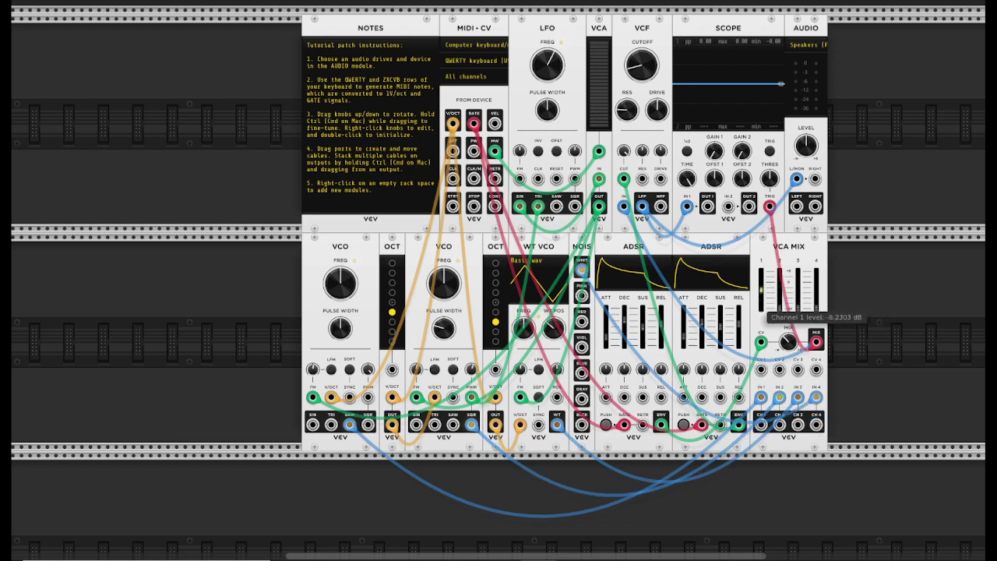
- Reconnect VCA MIX channel 1 to the first VCO's square output and play test notes to view the waveform
{"action": "left_click_drag", "start_coordinate": [350, 424], "coordinate": [369, 426]}
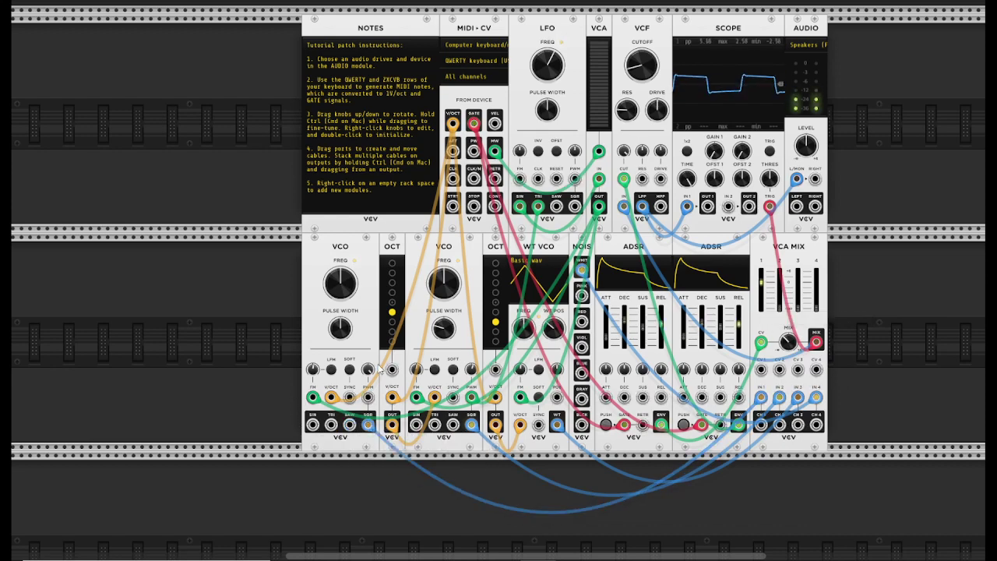
{"action": "key", "text": "z"}
{"action": "key", "text": "z"}
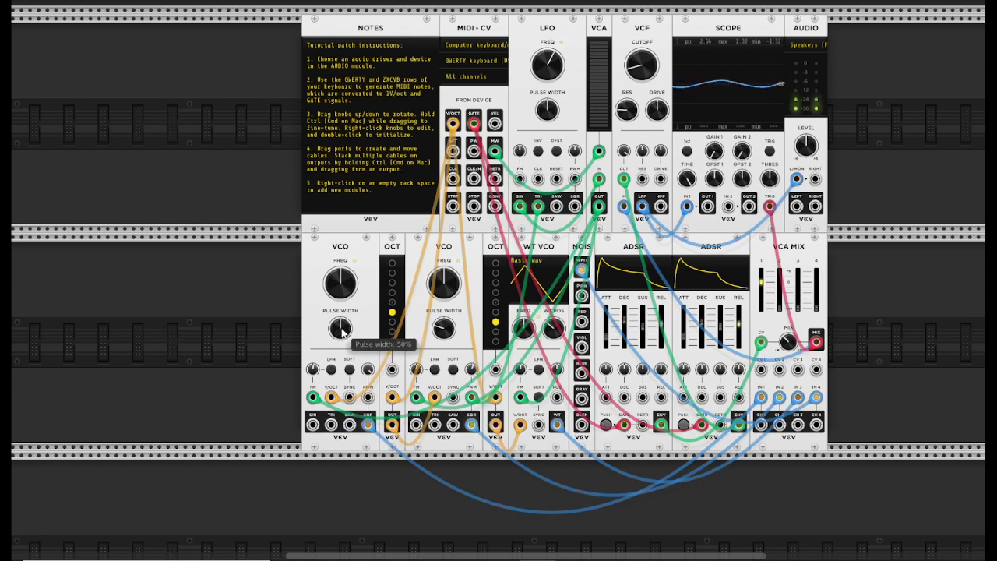
- Reduce the first VCO's pulse width below 50% and play test notes to compare the narrower square wave
{"action": "left_click_drag", "start_coordinate": [343, 332], "coordinate": [343, 372]}
{"action": "key", "text": "z"}
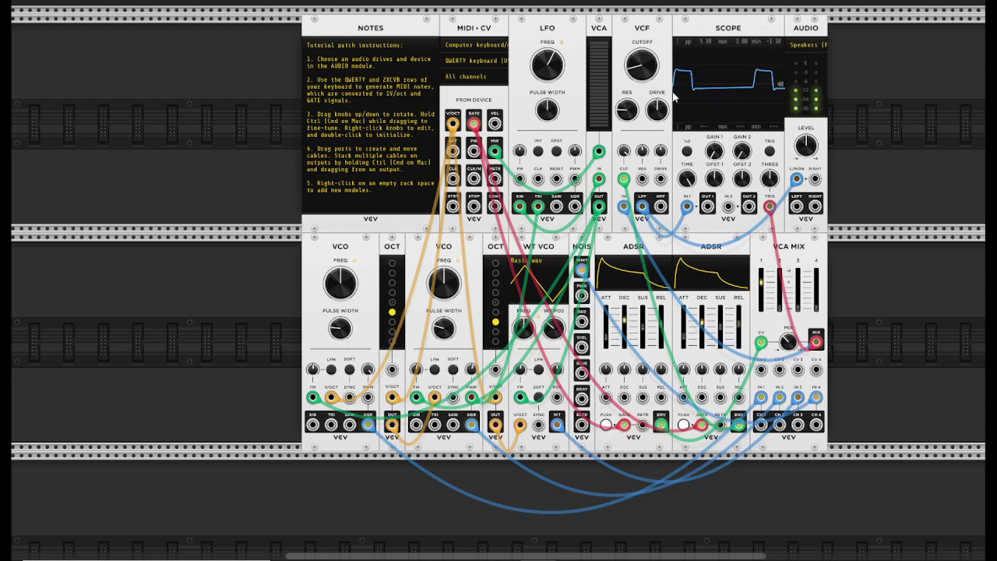
{"action": "key", "text": "z"}
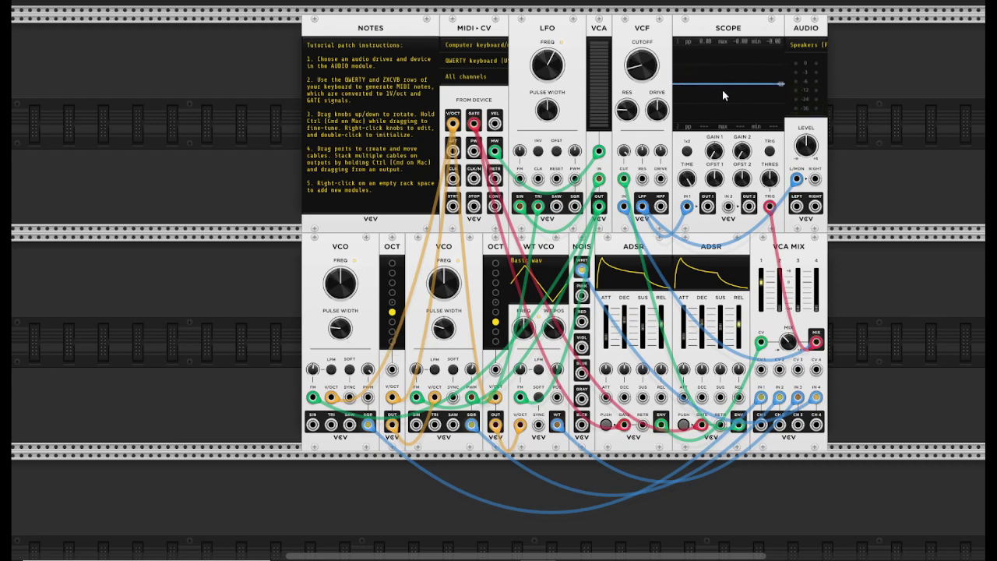
- Vary the first VCO's pulse width through about 79% and 56% while playing test notes to compare the square wave shapes
{"action": "key", "text": "z"}
{"action": "key", "text": "z"}
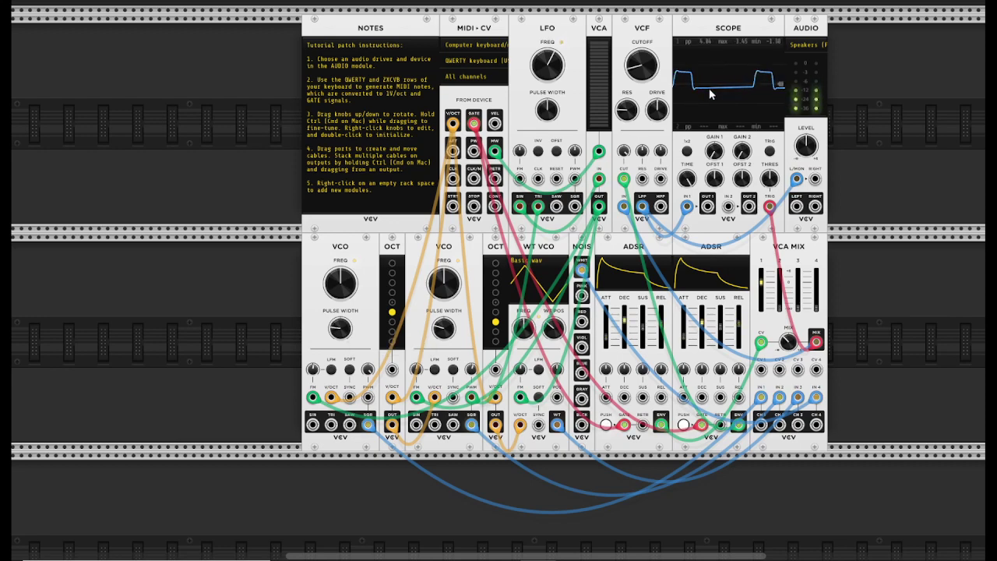
{"action": "left_click_drag", "start_coordinate": [339, 328], "coordinate": [339, 320]}
{"action": "key", "text": "q"}
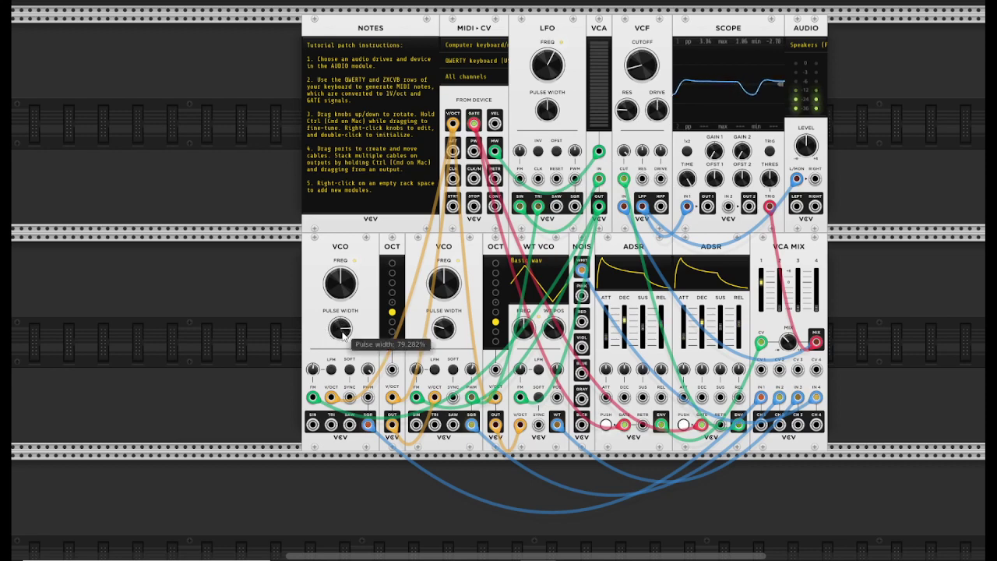
{"action": "mouse_move", "coordinate": [343, 333]}
{"action": "left_mouse_down"}
{"action": "mouse_move", "coordinate": [343, 355]}
{"action": "mouse_move", "coordinate": [340, 316]}
{"action": "left_mouse_up"}
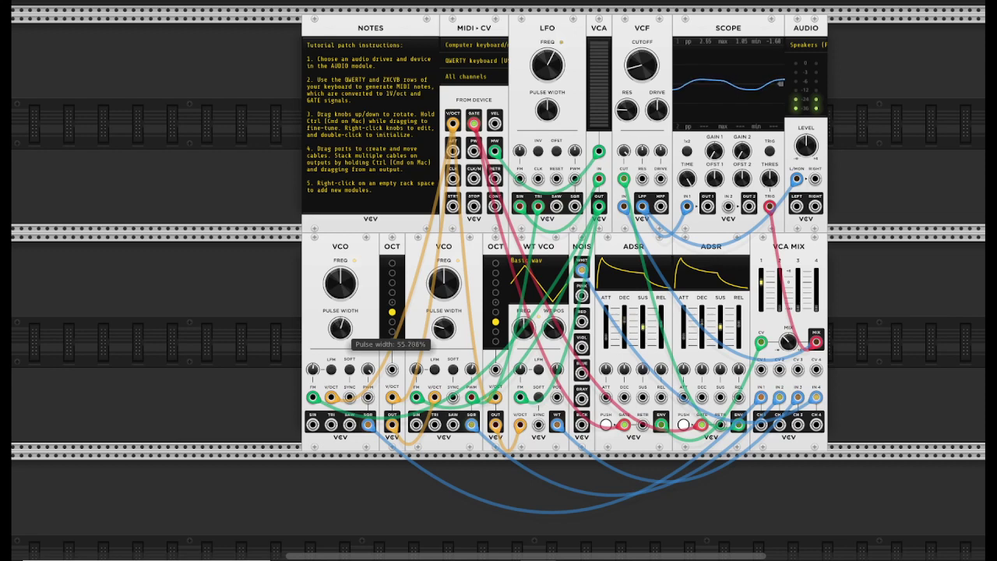
- Reset the first VCO's pulse width to its default and move the VCA MIX channel 1 cable to that VCO's sawtooth output
{"action": "double_click", "coordinate": [342, 331]}
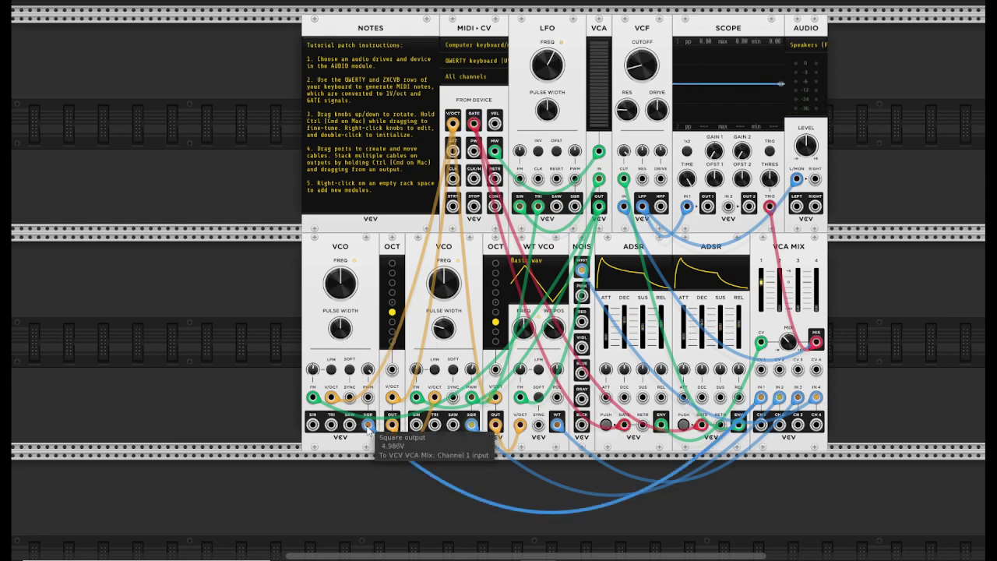
{"action": "left_click_drag", "start_coordinate": [368, 425], "coordinate": [349, 424]}
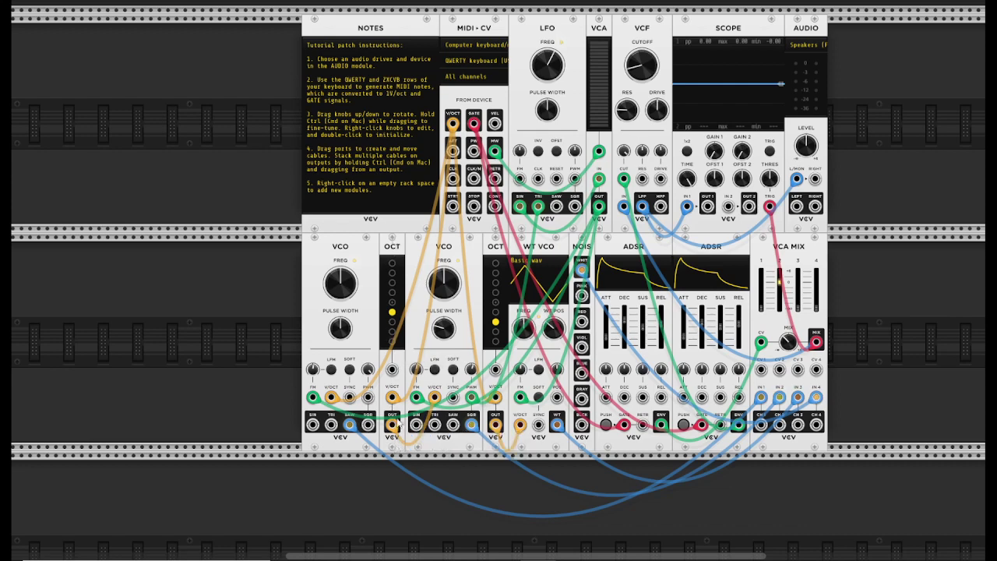
- Compare shifts of 0, -1, -2 and 4 octaves on the first OCT module with test notes, and return it to -1 octave
{"action": "left_click", "coordinate": [392, 311]}
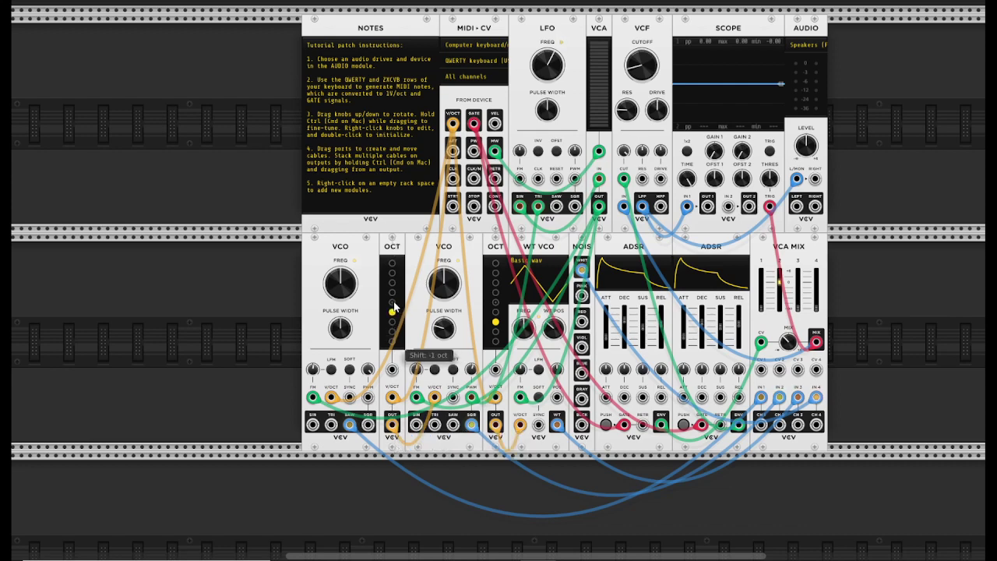
{"action": "left_click", "coordinate": [393, 302]}
{"action": "key", "text": "z"}
{"action": "key", "text": "z"}
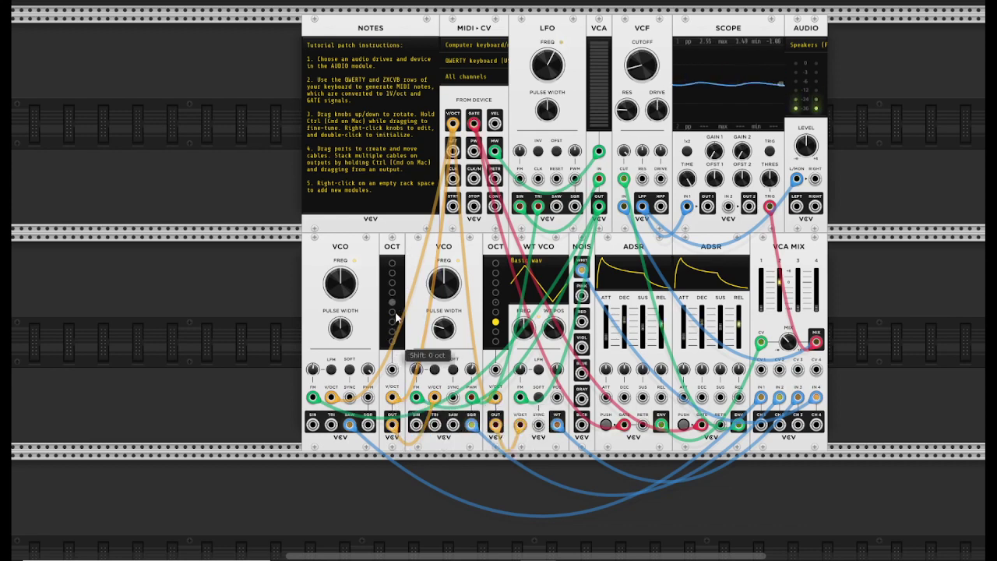
{"action": "key", "text": "z"}
{"action": "left_click", "coordinate": [392, 312]}
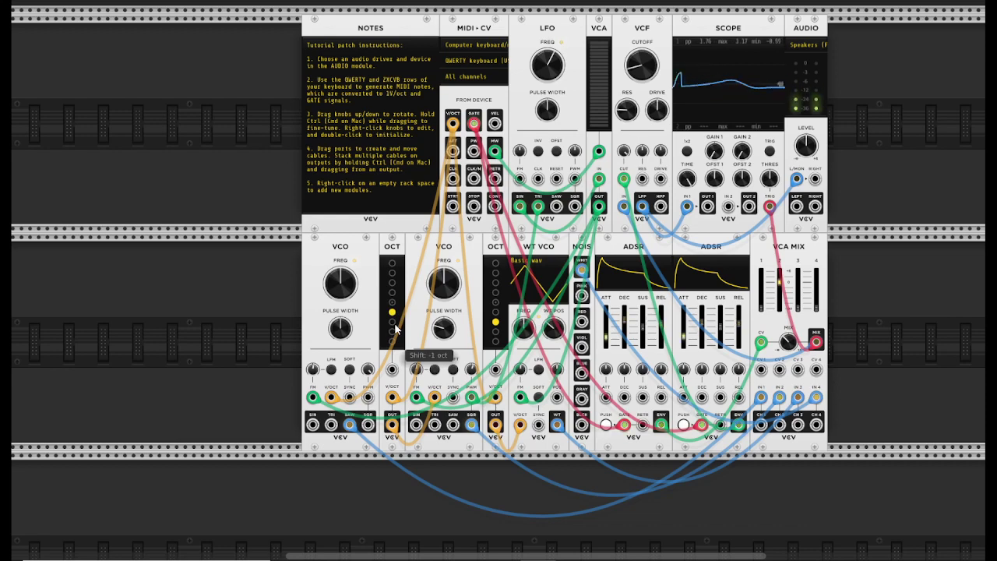
{"action": "left_click", "coordinate": [393, 321]}
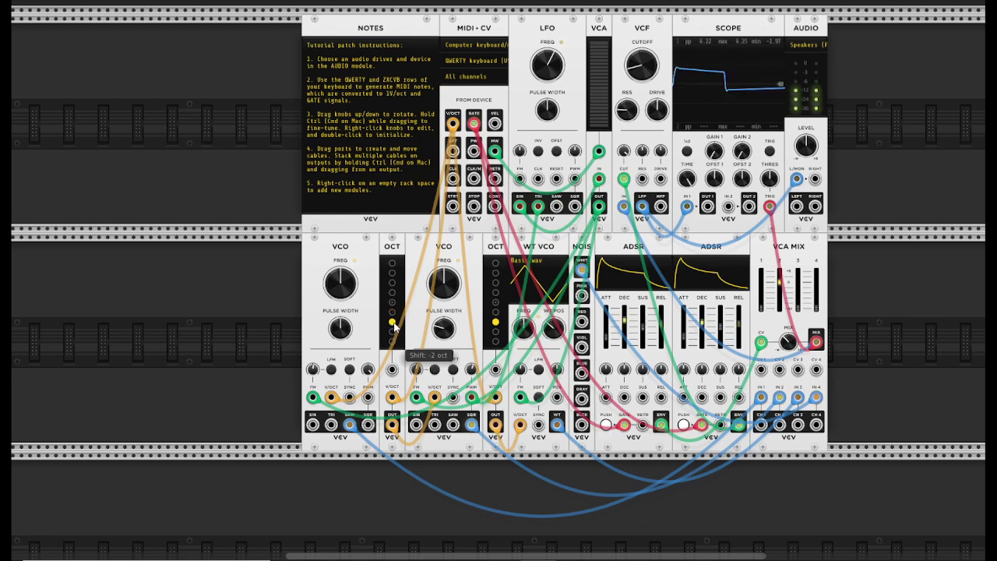
{"action": "key", "text": "z"}
{"action": "left_click", "coordinate": [393, 263]}
{"action": "key", "text": "z"}
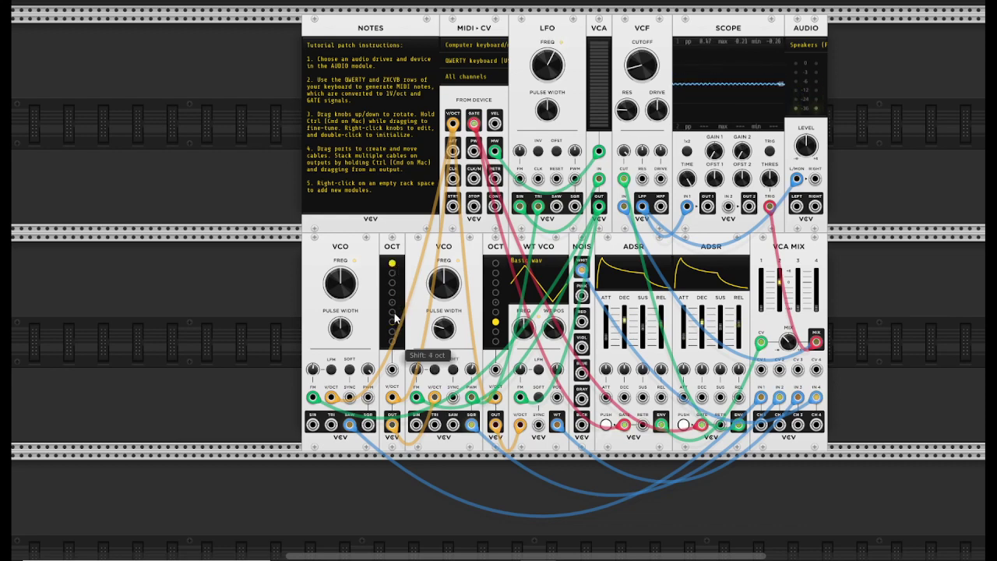
{"action": "left_click", "coordinate": [392, 312]}
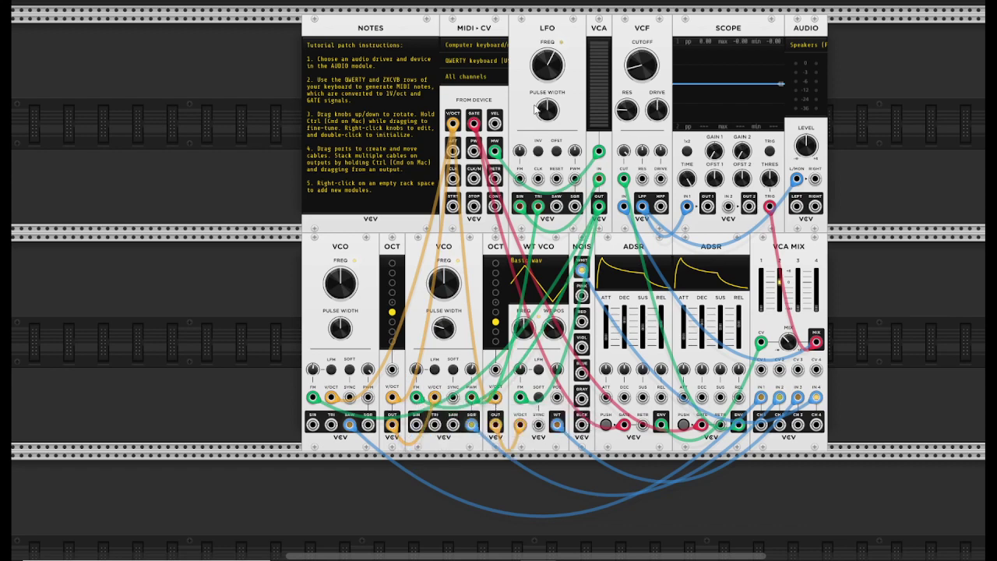
- Unplug the Scope trigger, view the LFO's triangle output on Scope input 2 with an adjusted time scale, and remove the input 2 cable
{"action": "left_click_drag", "start_coordinate": [930, 66], "coordinate": [907, 84]}
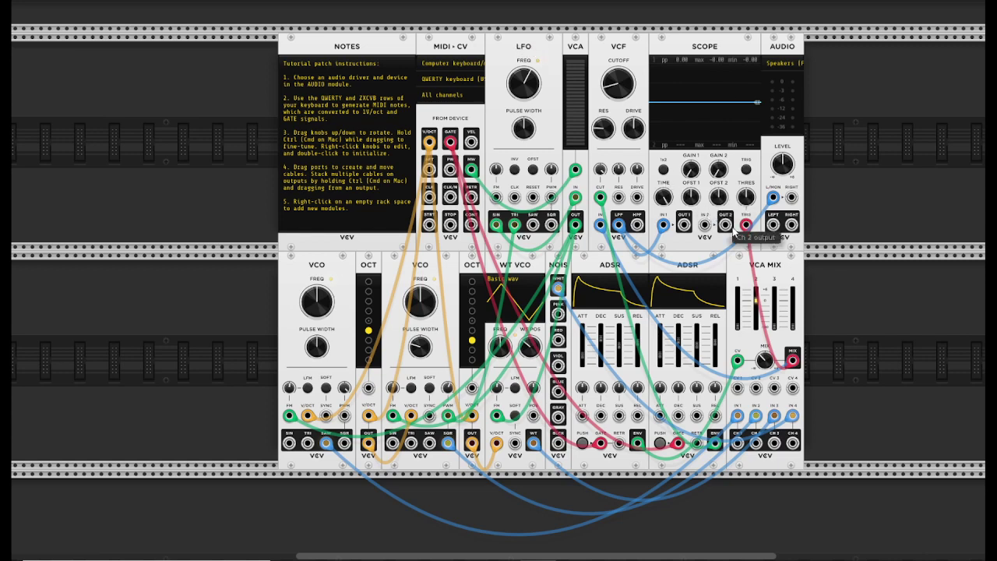
{"action": "left_click_drag", "start_coordinate": [747, 225], "coordinate": [516, 226]}
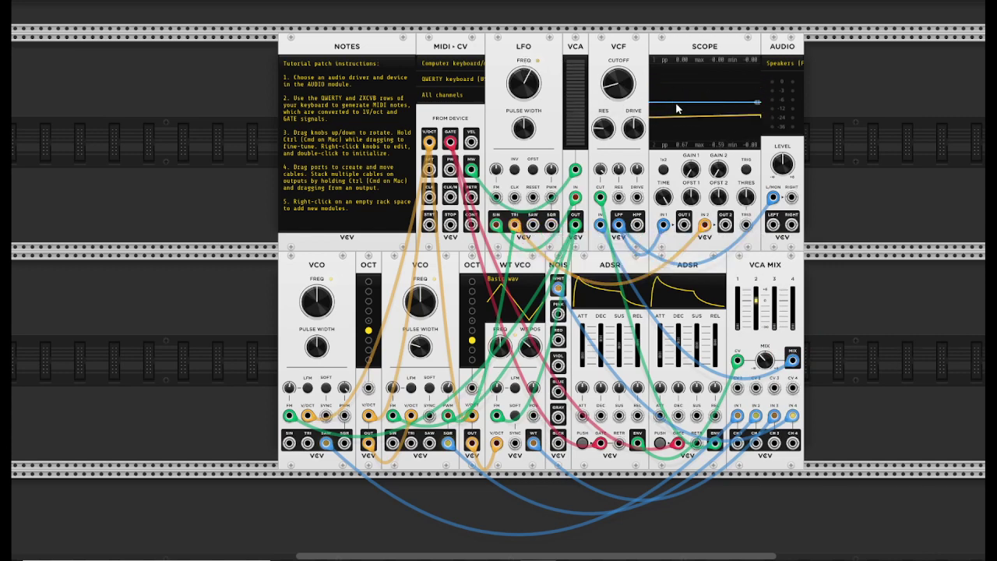
{"action": "left_click_drag", "start_coordinate": [663, 198], "coordinate": [662, 194]}
{"action": "key", "text": "z"}
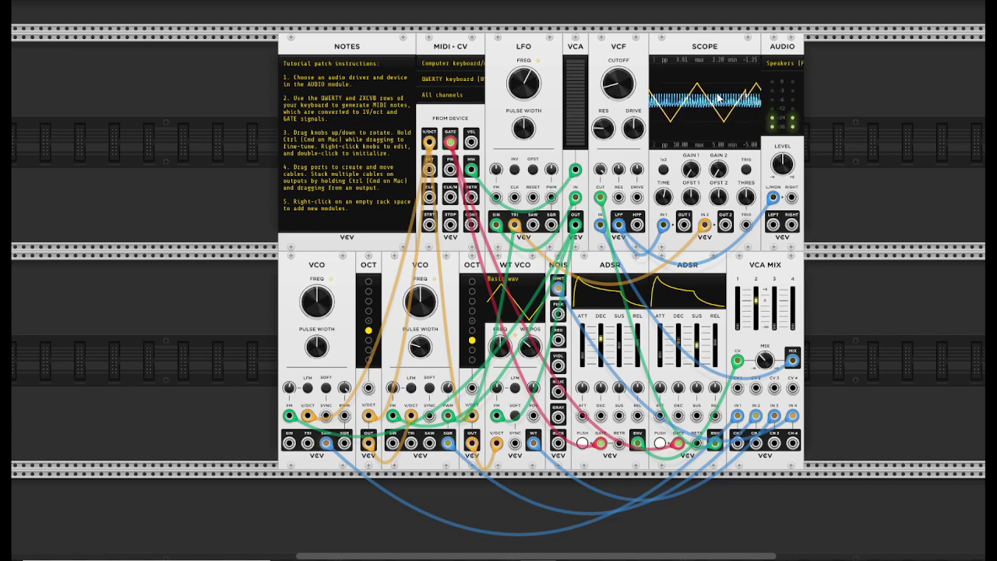
{"action": "left_click_drag", "start_coordinate": [706, 226], "coordinate": [871, 255]}
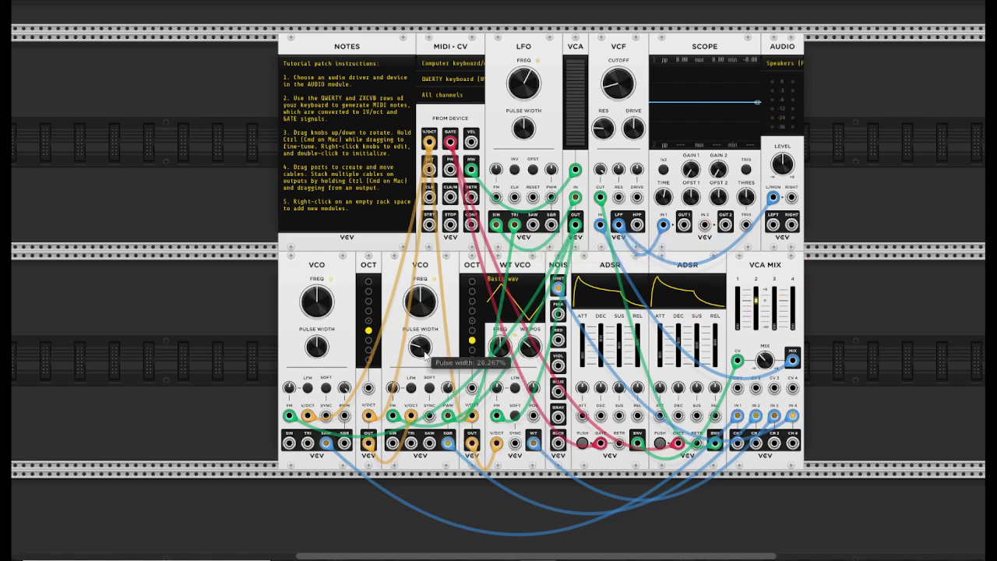
- Patch the LFO's triangle output into Scope input 2 again and play a test note beside it
{"action": "left_click_drag", "start_coordinate": [322, 342], "coordinate": [322, 315]}
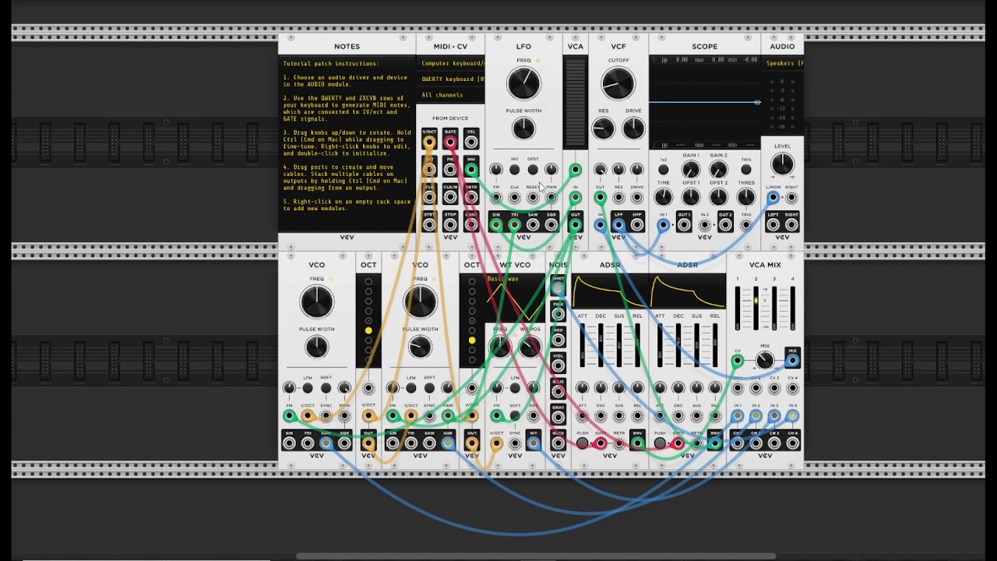
{"action": "left_click_drag", "start_coordinate": [705, 226], "coordinate": [517, 235]}
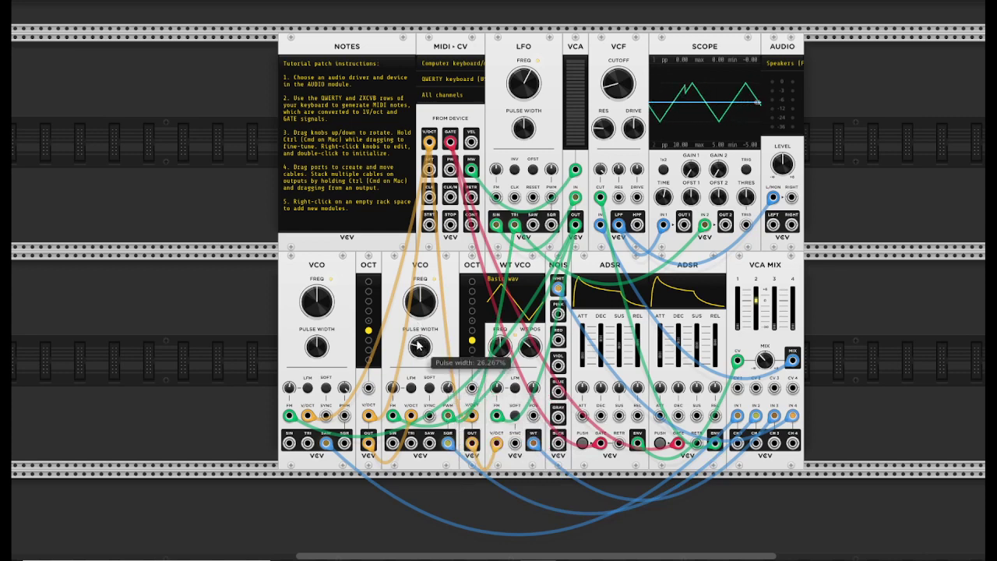
{"action": "key", "text": "z"}
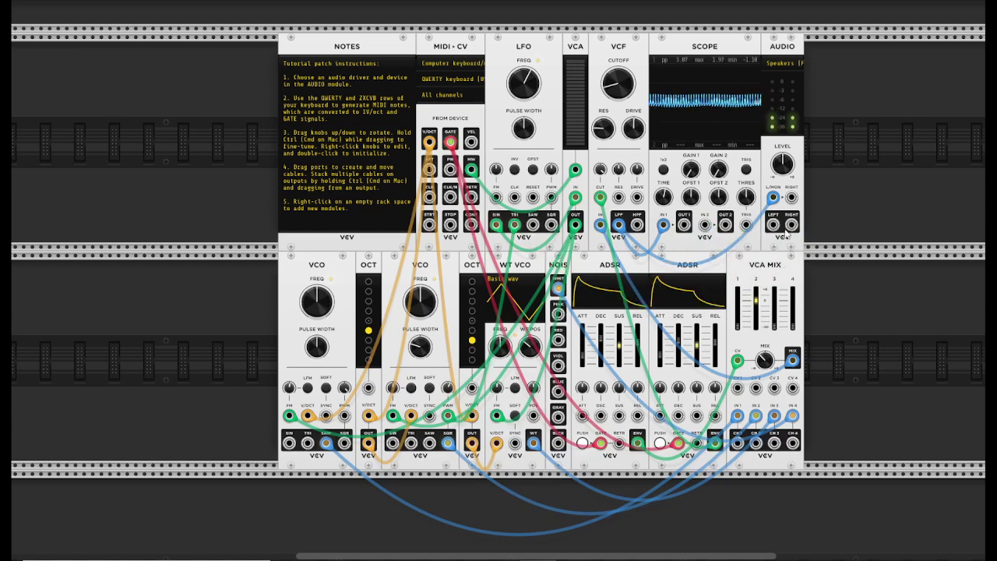
- Connect the VCA MIX mix output to the Scope trigger input and readjust the Scope time scale with a test note
{"action": "left_click_drag", "start_coordinate": [749, 226], "coordinate": [792, 359]}
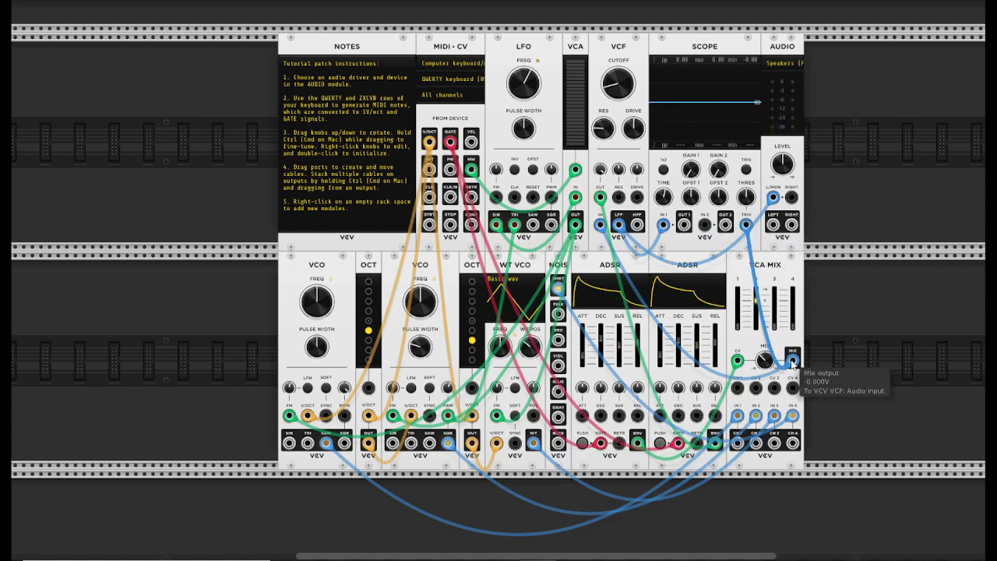
{"action": "key", "text": "z"}
{"action": "left_click_drag", "start_coordinate": [662, 197], "coordinate": [663, 226]}
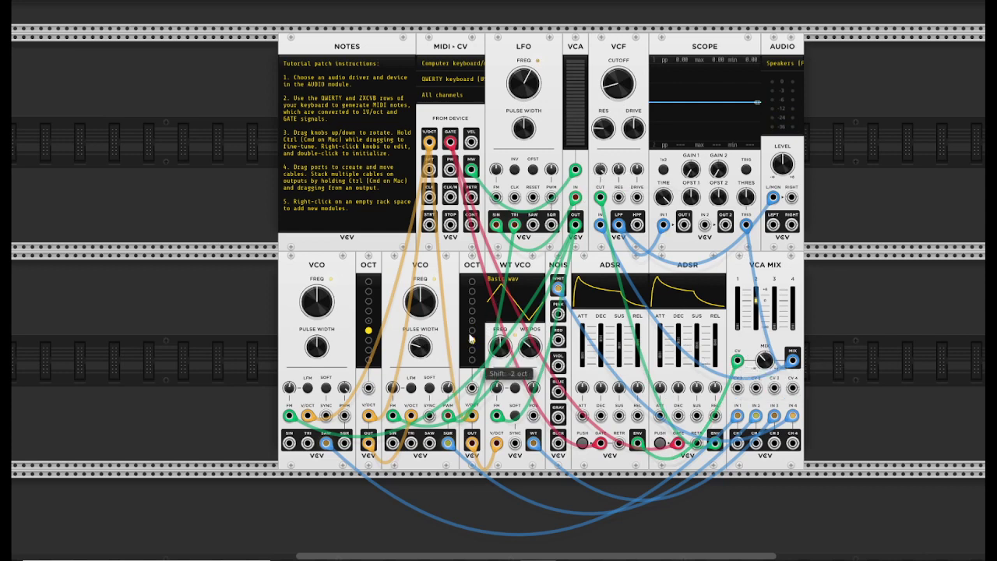
- Adjust the second VCO's pulse width modulation amount and try a faster LFO frequency while playing a test note
{"action": "left_click_drag", "start_coordinate": [448, 388], "coordinate": [448, 366]}
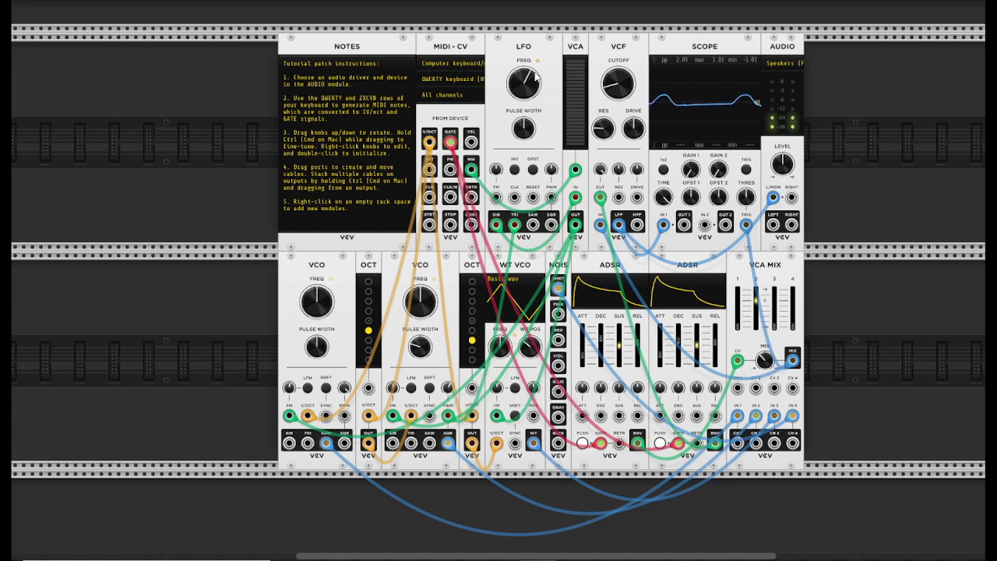
{"action": "left_click_drag", "start_coordinate": [535, 76], "coordinate": [535, 80]}
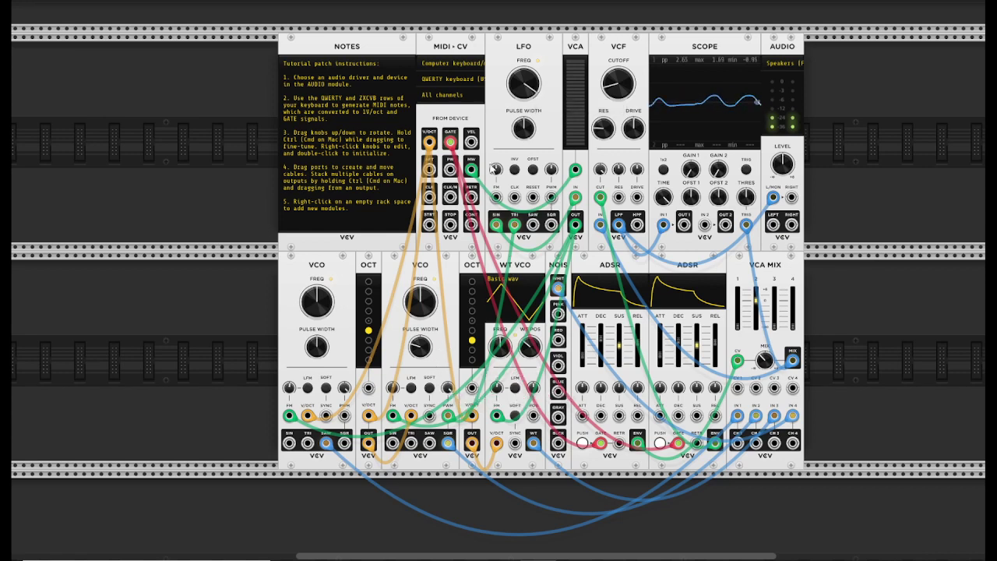
{"action": "mouse_move", "coordinate": [522, 84]}
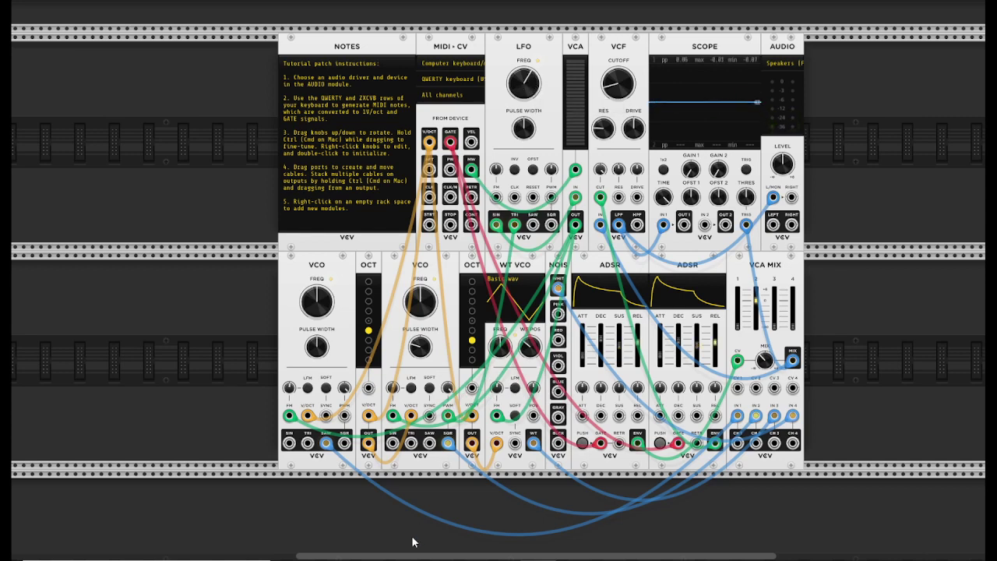
{"action": "mouse_move", "coordinate": [448, 390]}
- Silence VCA MIX channel 2 in favour of channel 3, and shift the WT VCO's wavetable position while playing a test note
{"action": "mouse_move", "coordinate": [754, 303]}
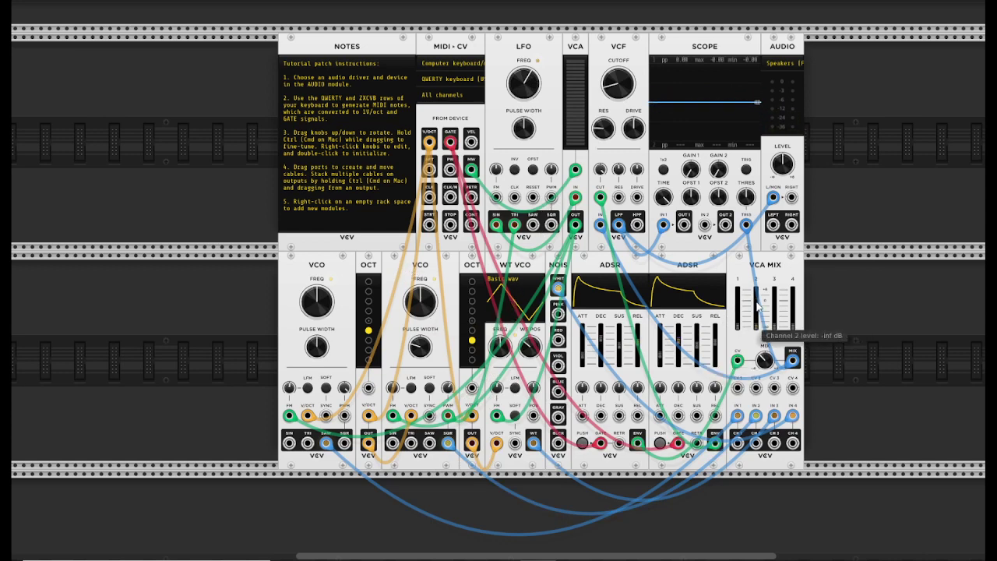
{"action": "mouse_move", "coordinate": [776, 329]}
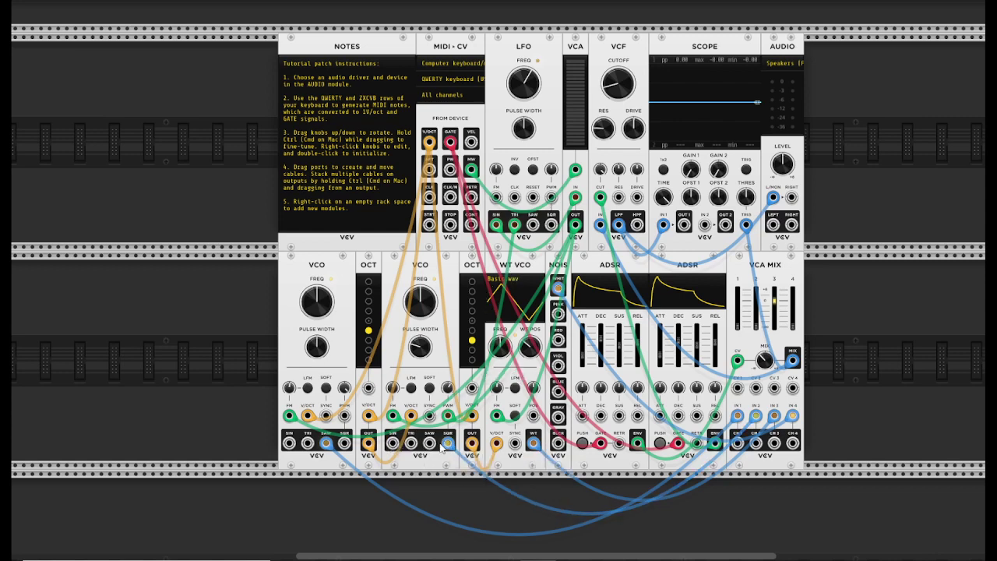
{"action": "mouse_move", "coordinate": [532, 352]}
{"action": "mouse_move", "coordinate": [530, 347]}
{"action": "left_mouse_down"}
{"action": "mouse_move", "coordinate": [529, 331]}
{"action": "mouse_move", "coordinate": [530, 346]}
{"action": "left_mouse_up"}
{"action": "key", "text": "q"}
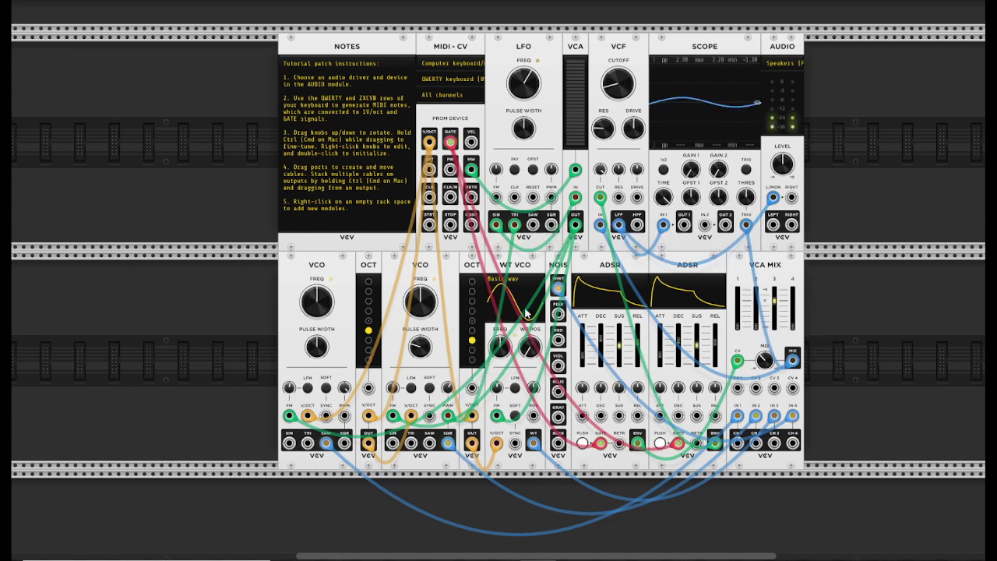
- Raise the WT VCO's wavetable position to 100%, play test notes, and return the position to the triangle wave
{"action": "left_click_drag", "start_coordinate": [529, 348], "coordinate": [530, 268]}
{"action": "key", "text": "z"}
{"action": "key", "text": "z"}
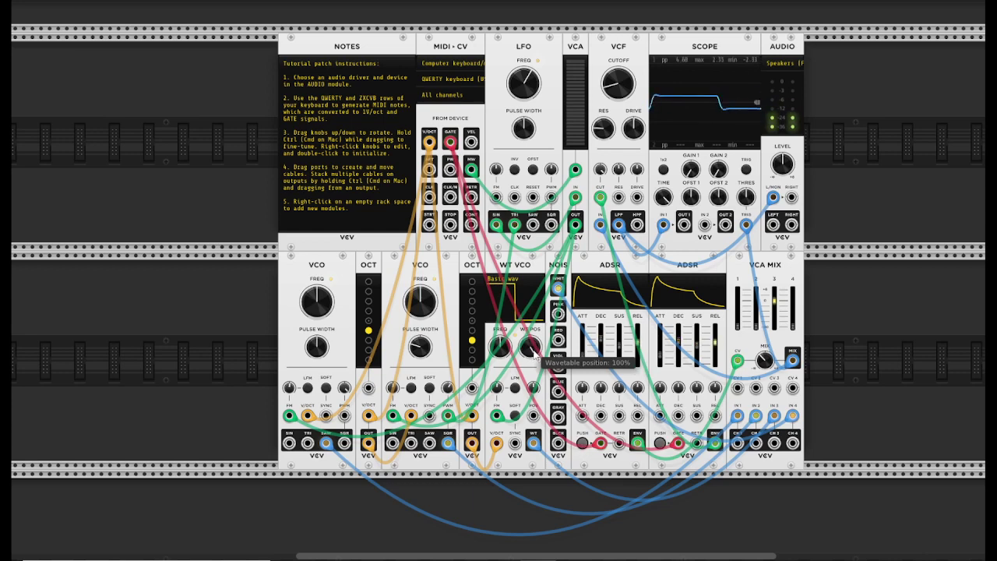
{"action": "left_click_drag", "start_coordinate": [535, 354], "coordinate": [535, 397]}
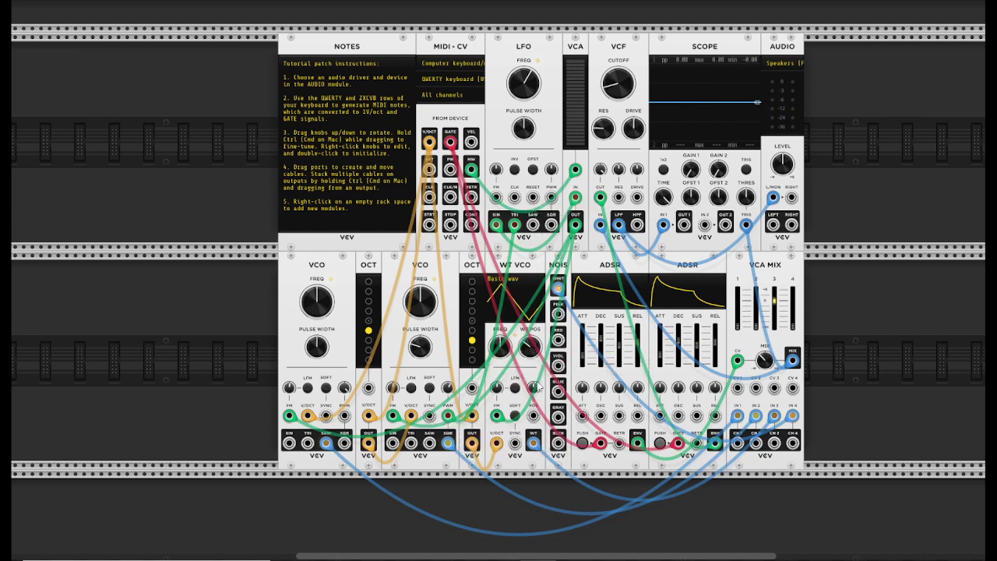
- Modulate the WT VCO's wavetable position from the LFO's triangle output at about 53% CV, test it near position 54%, and unplug the cable
{"action": "left_click_drag", "start_coordinate": [533, 418], "coordinate": [532, 494]}
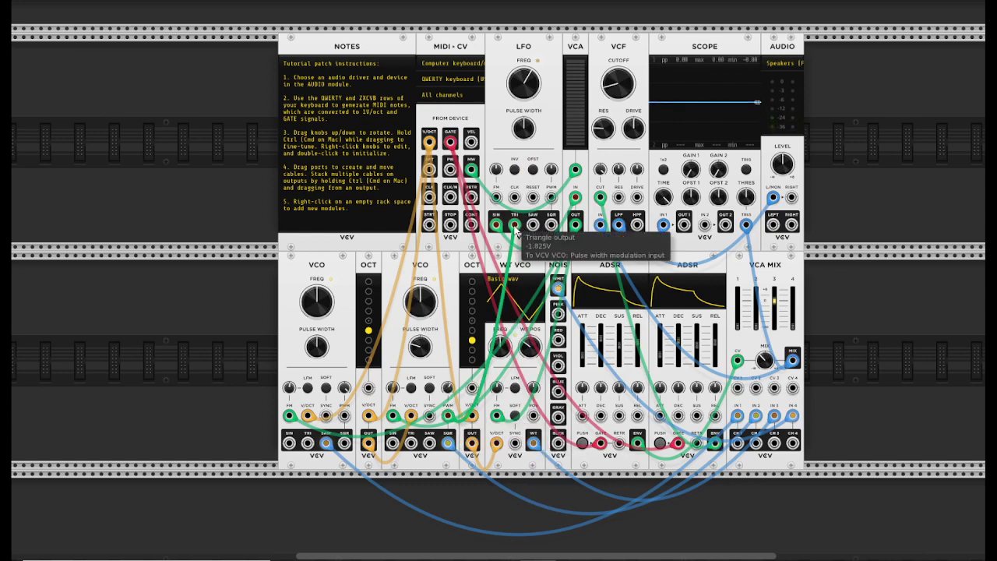
{"action": "left_click_drag", "start_coordinate": [516, 232], "coordinate": [534, 415]}
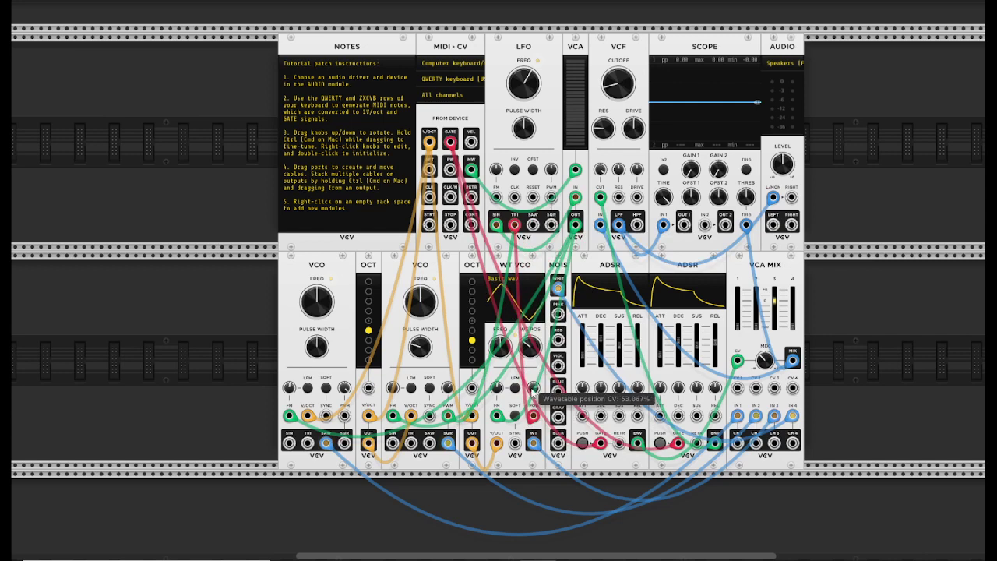
{"action": "key", "text": "z"}
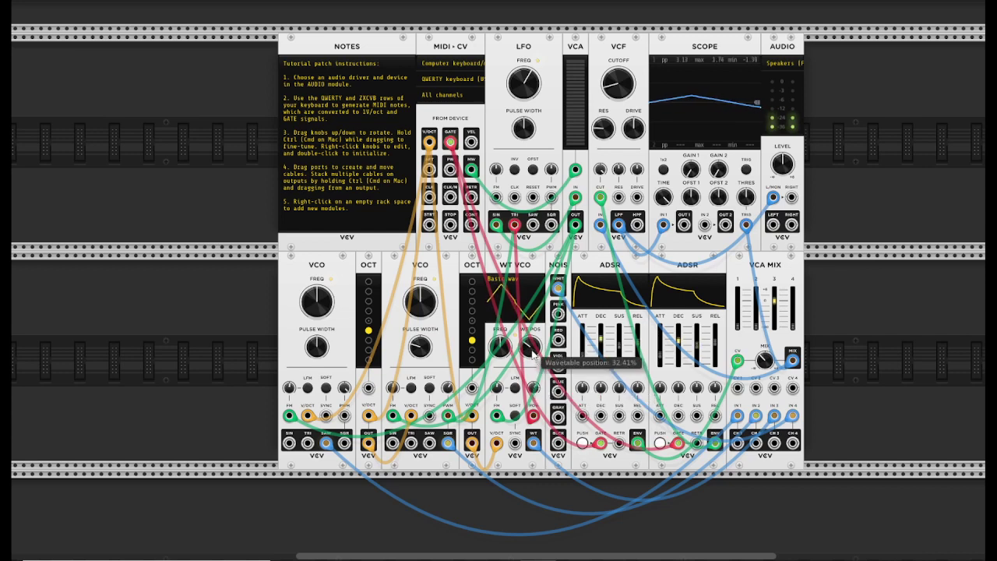
{"action": "left_click_drag", "start_coordinate": [532, 351], "coordinate": [532, 348]}
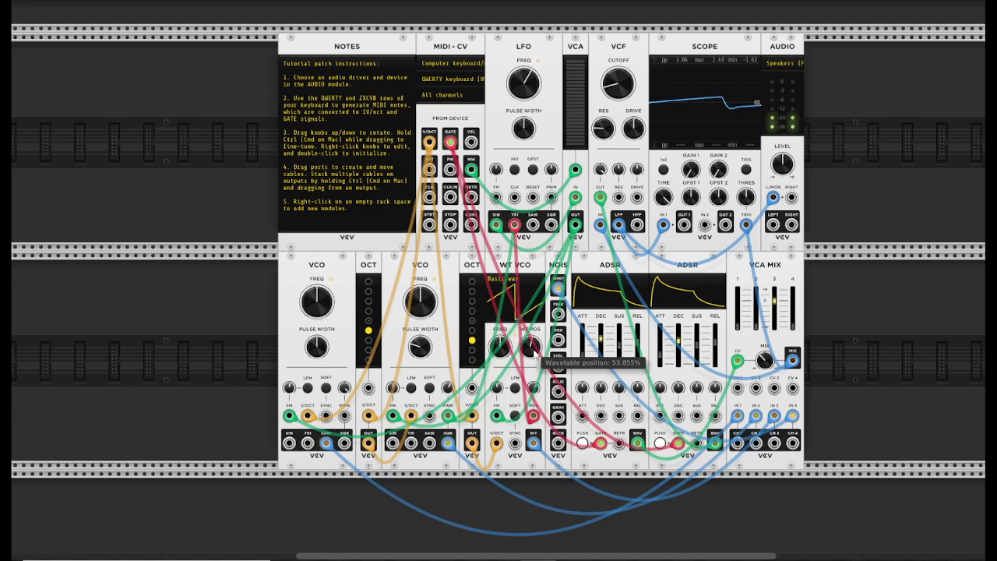
{"action": "mouse_move", "coordinate": [533, 415]}
{"action": "left_mouse_down"}
{"action": "mouse_move", "coordinate": [563, 508]}
{"action": "mouse_move", "coordinate": [533, 415]}
{"action": "left_mouse_up"}
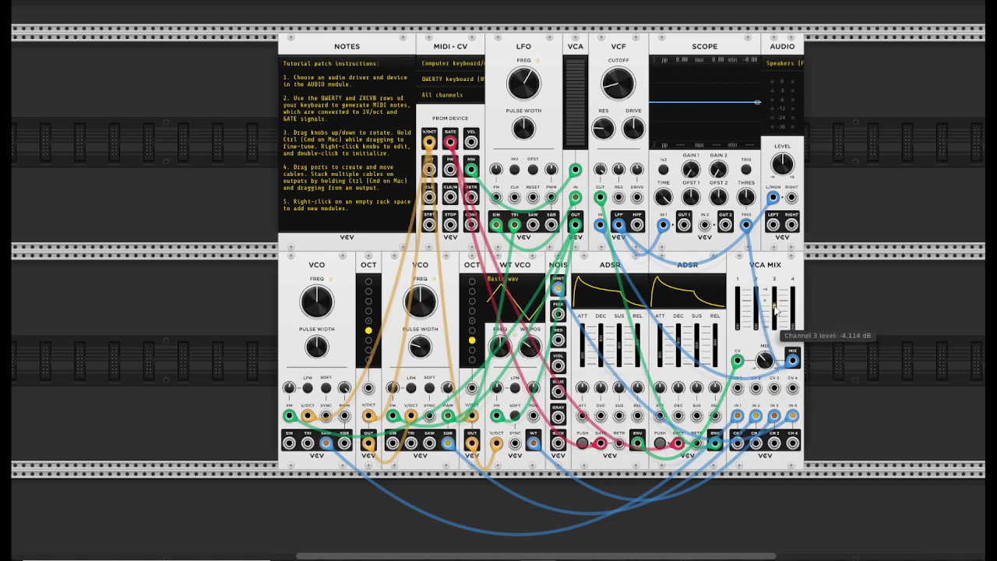
- Raise VCA MIX channel 4 in place of channel 3, and increase the VCF resonance beyond about 38% while playing a test note
{"action": "mouse_move", "coordinate": [793, 327]}
{"action": "left_mouse_down"}
{"action": "mouse_move", "coordinate": [796, 339]}
{"action": "mouse_move", "coordinate": [797, 310]}
{"action": "left_mouse_up"}
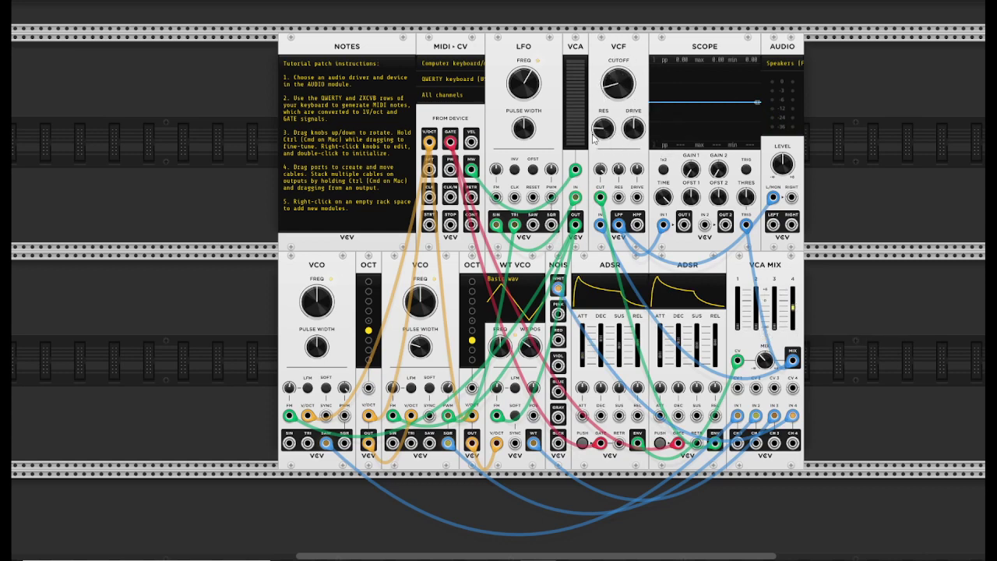
{"action": "left_click_drag", "start_coordinate": [607, 130], "coordinate": [607, 71]}
{"action": "key", "text": "z"}
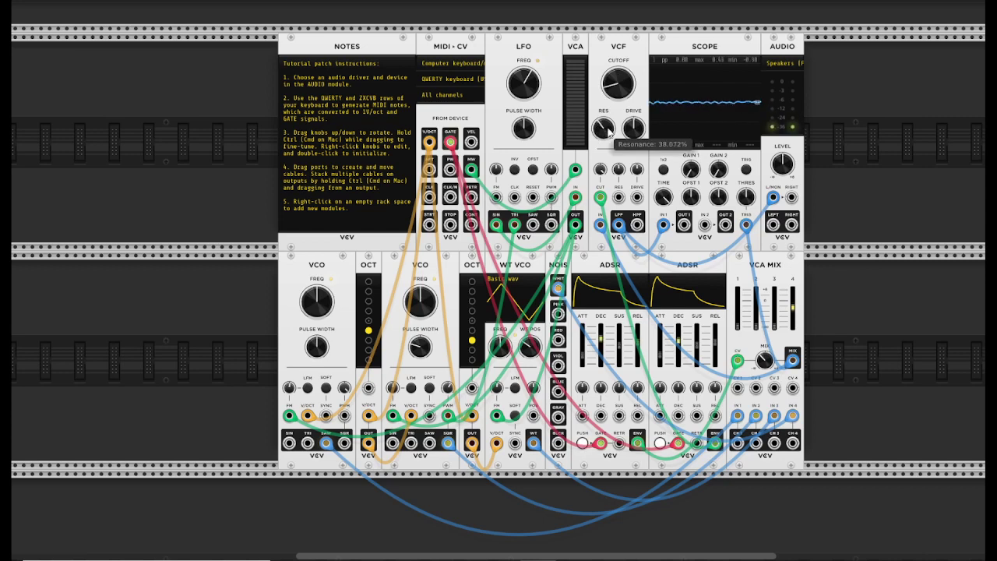
{"action": "left_click_drag", "start_coordinate": [608, 133], "coordinate": [608, 131]}
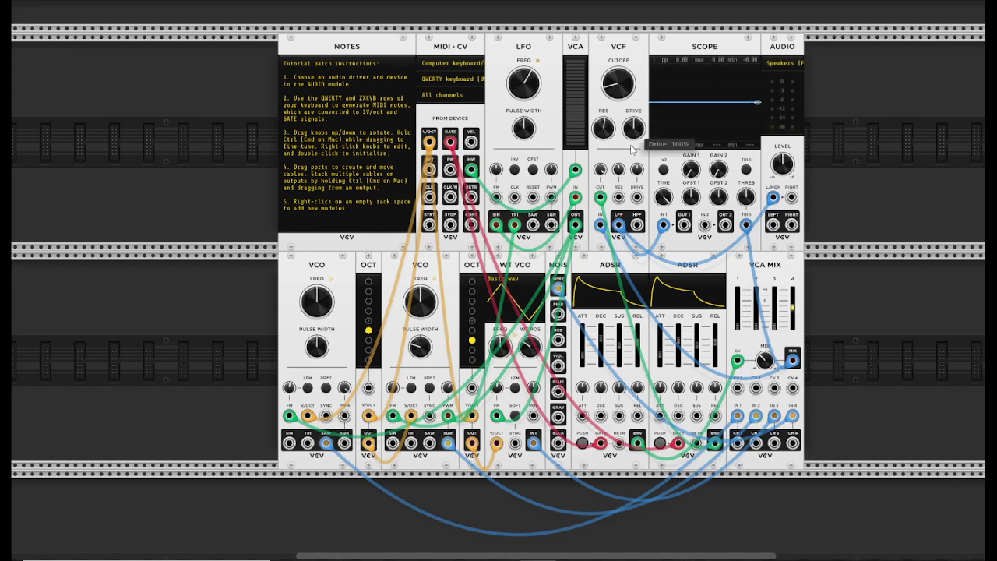
- Lower the VCF resonance to about 23%
{"action": "mouse_move", "coordinate": [605, 131]}
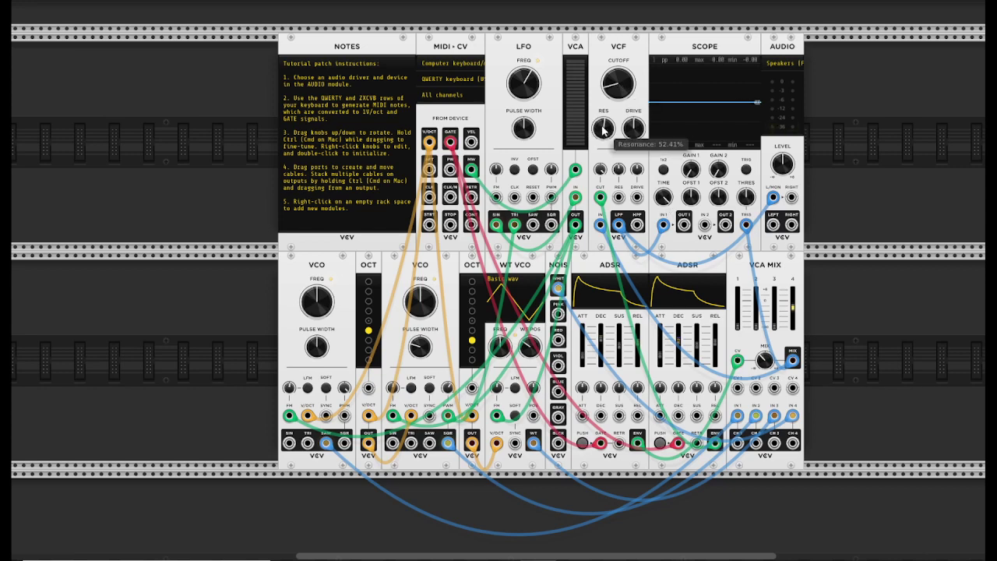
{"action": "mouse_move", "coordinate": [618, 87]}
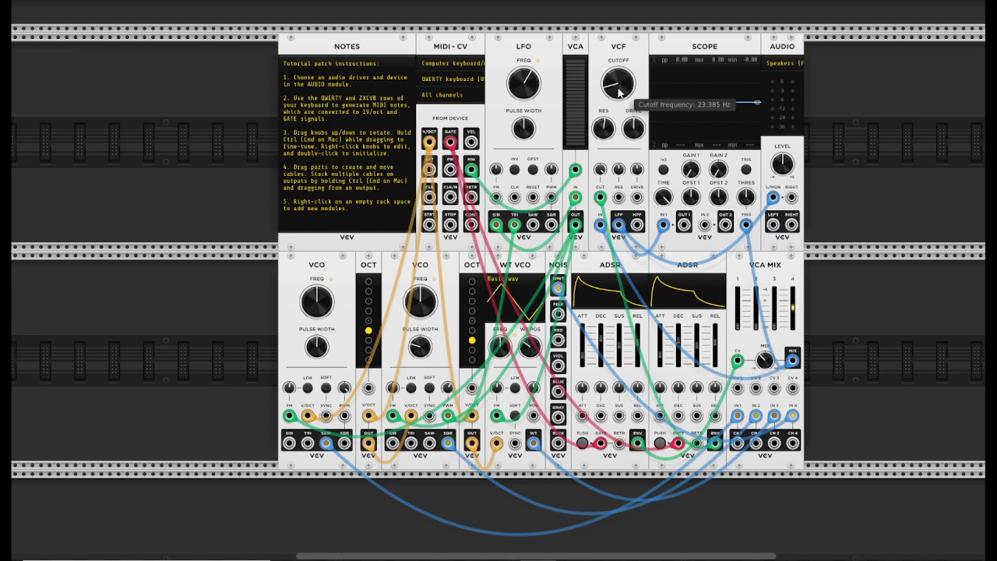
{"action": "left_click_drag", "start_coordinate": [603, 130], "coordinate": [602, 148]}
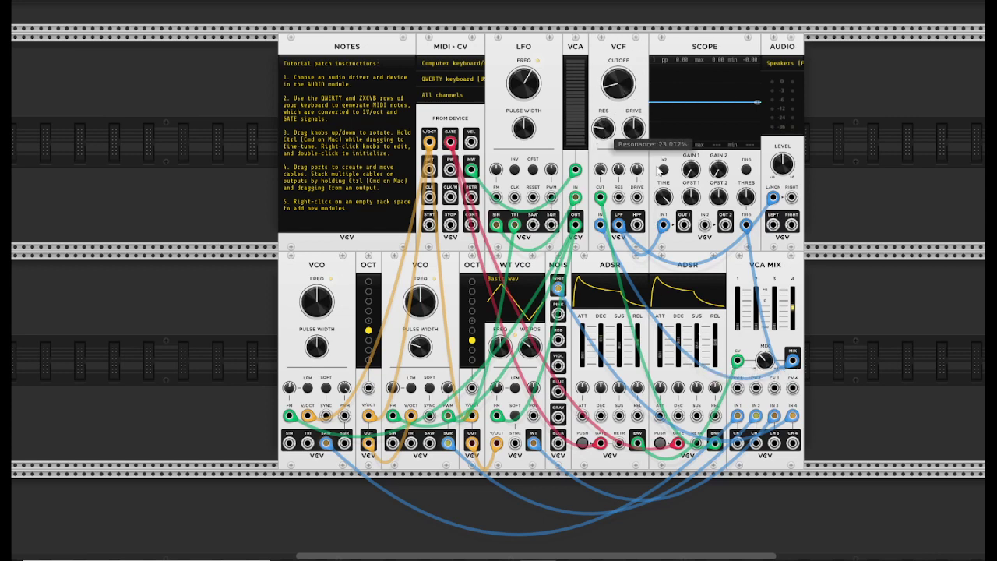
- Lower VCA MIX channel 4 to about -20.8 dB and raise channels 1 to 3 while playing a test note
{"action": "mouse_move", "coordinate": [798, 314]}
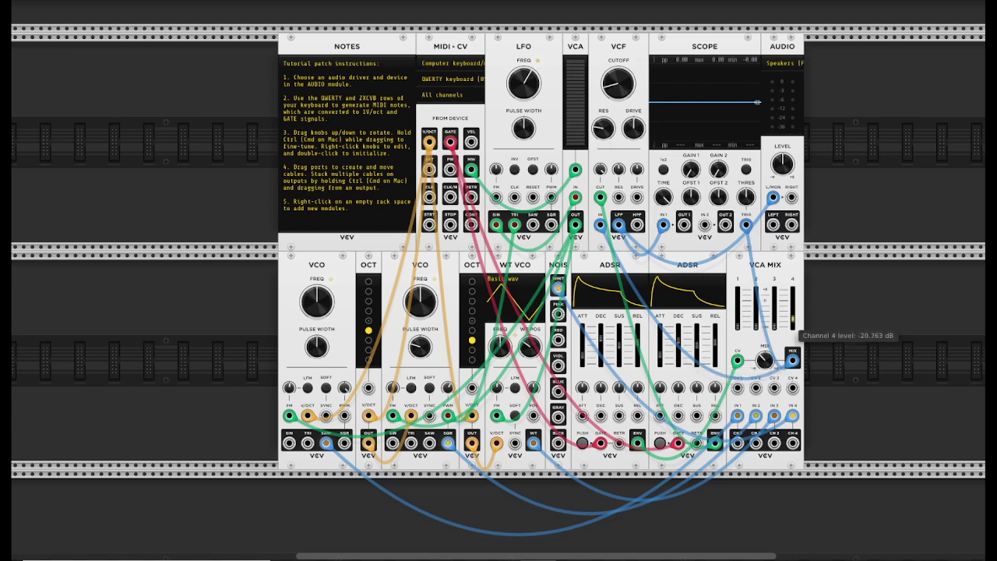
{"action": "left_click_drag", "start_coordinate": [793, 318], "coordinate": [738, 300]}
{"action": "mouse_move", "coordinate": [793, 320]}
{"action": "key", "text": "z"}
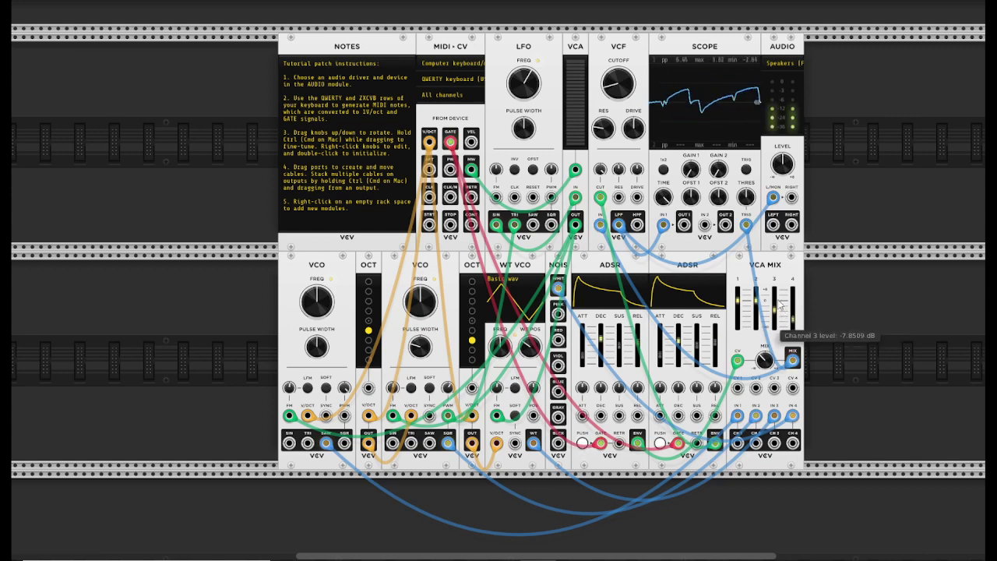
{"action": "left_click_drag", "start_coordinate": [774, 306], "coordinate": [775, 300]}
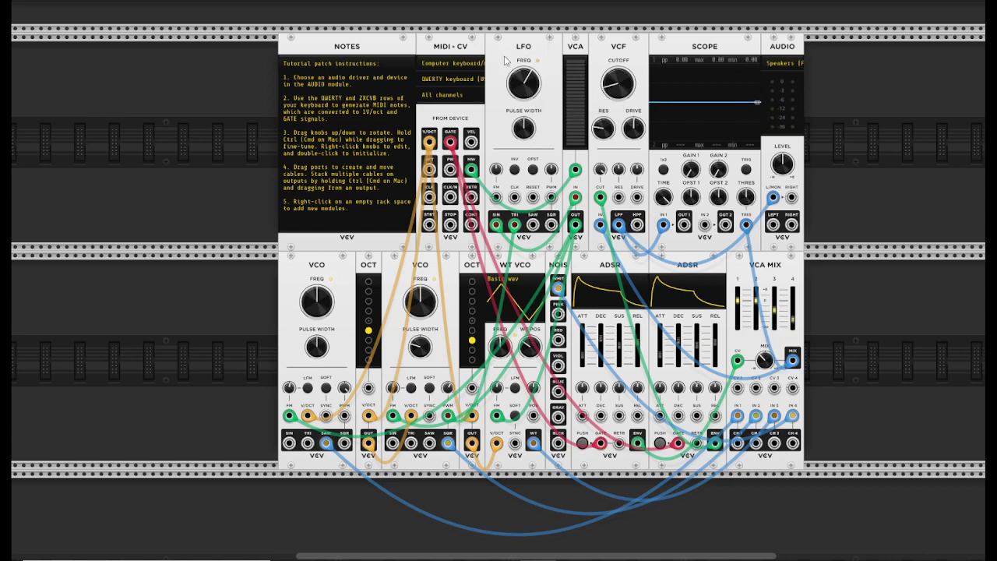
- Inspect the LFO's frequency and outputs, and try to raise the level of the VCA beside it
{"action": "mouse_move", "coordinate": [506, 81]}
{"action": "mouse_move", "coordinate": [522, 224]}
{"action": "mouse_move", "coordinate": [571, 142]}
{"action": "left_click_drag", "start_coordinate": [571, 142], "coordinate": [578, 121]}
- Switch the MIDI-CV module to the Windows MIDI driver with the Arturia MiniLab mkII as its device
{"action": "left_click", "coordinate": [458, 68]}
{"action": "left_click", "coordinate": [467, 91]}
{"action": "left_click", "coordinate": [446, 80]}
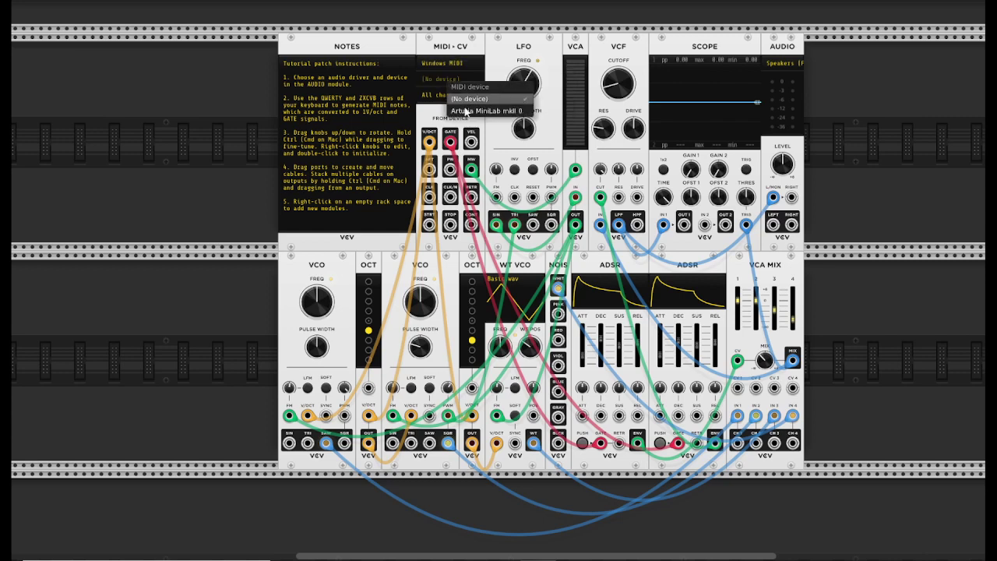
{"action": "left_click", "coordinate": [466, 112]}
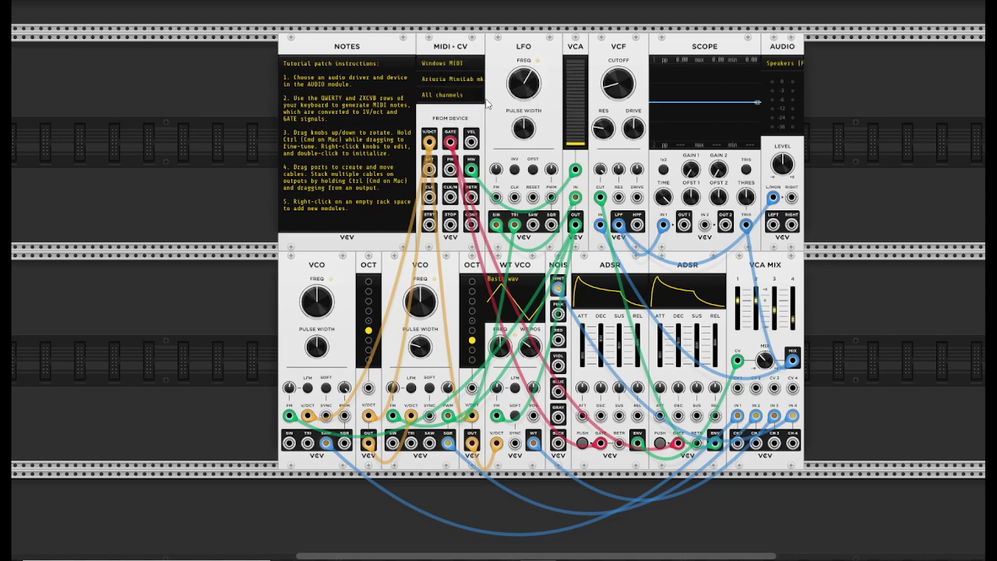
- Examine how the mod wheel opens the VCA, and inspect the VCA's LFO sine input and its output
{"action": "left_click_drag", "start_coordinate": [587, 138], "coordinate": [586, 70]}
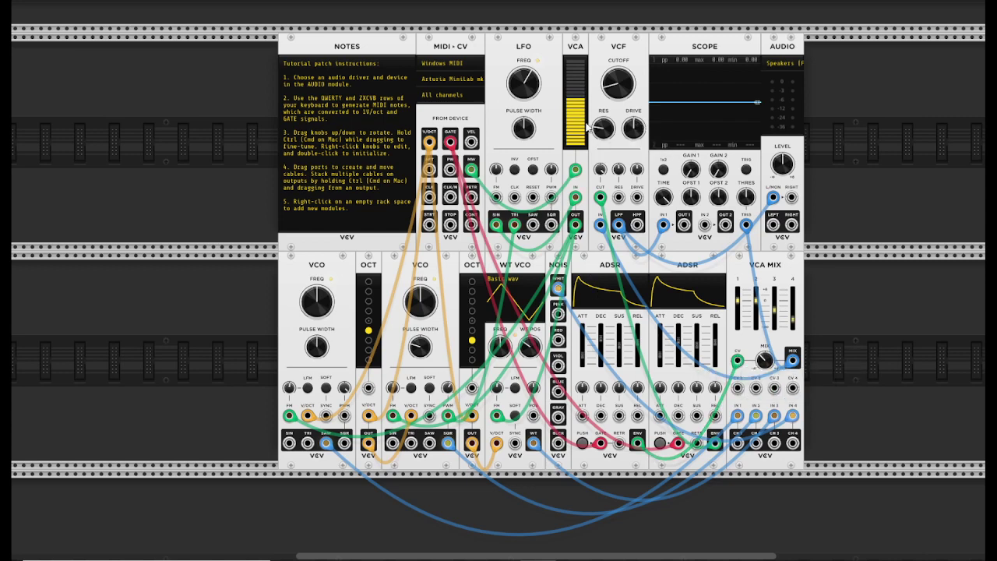
{"action": "mouse_move", "coordinate": [571, 78]}
{"action": "mouse_move", "coordinate": [572, 197]}
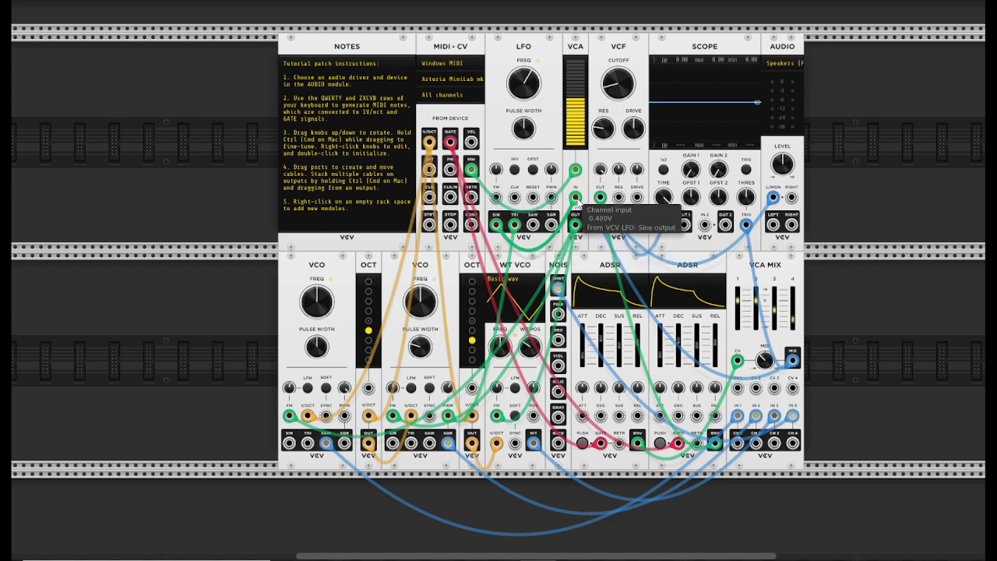
{"action": "mouse_move", "coordinate": [582, 132]}
{"action": "mouse_move", "coordinate": [577, 226]}
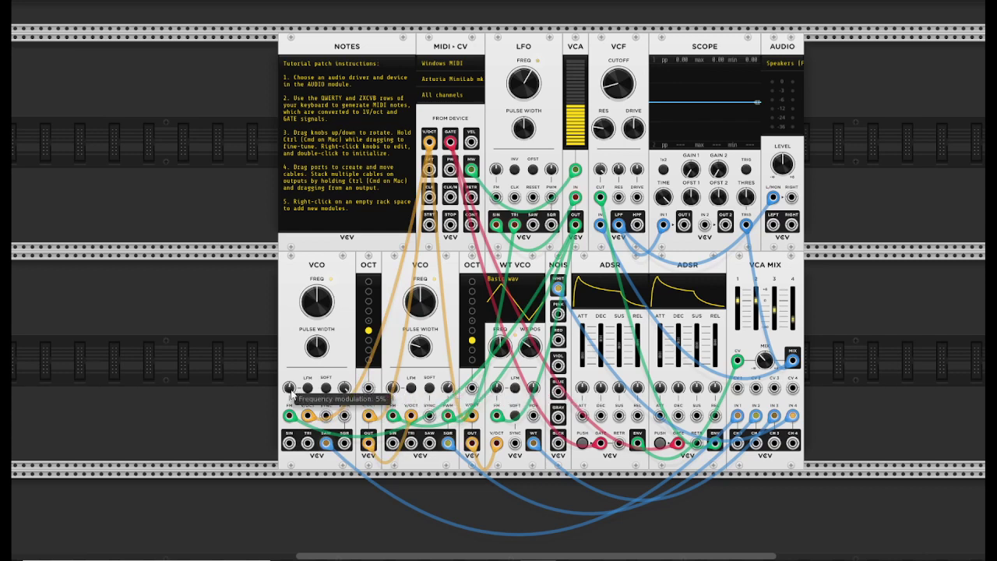
- Raise the first VCO's frequency modulation to about 23.7% for test notes, and set it to 0
{"action": "left_click_drag", "start_coordinate": [289, 388], "coordinate": [289, 366]}
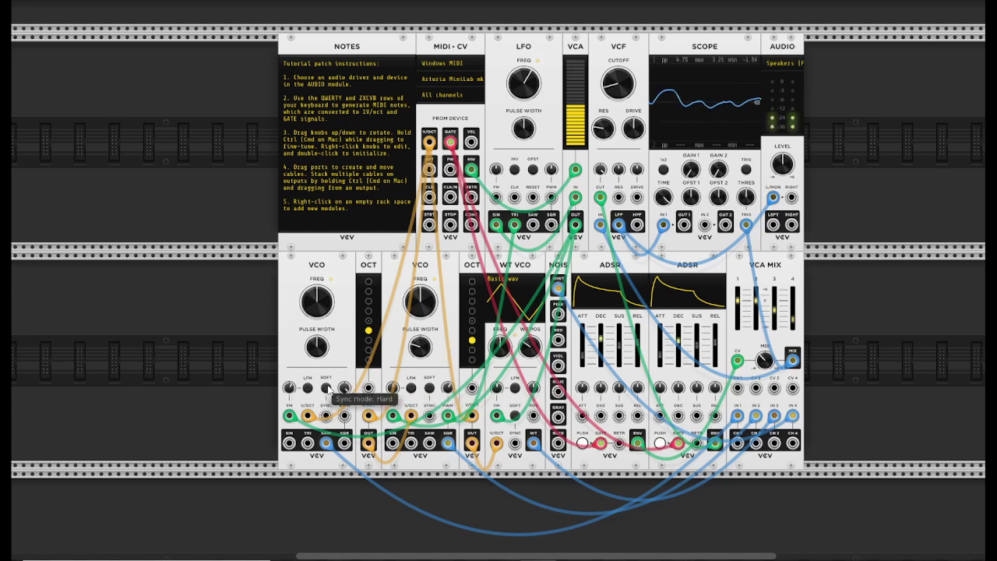
{"action": "right_click", "coordinate": [291, 388]}
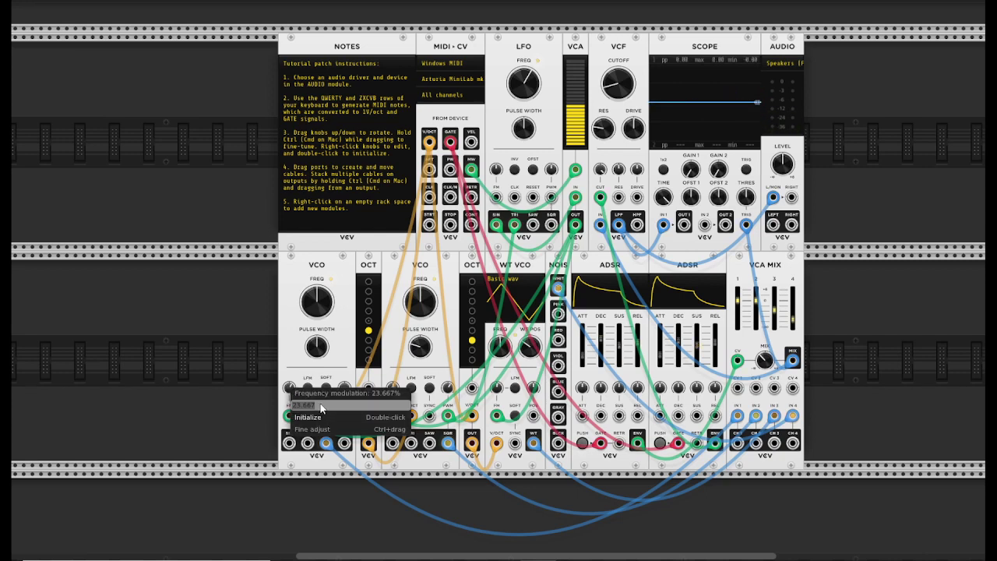
{"action": "type", "text": "0"}
{"action": "key", "text": "Return"}
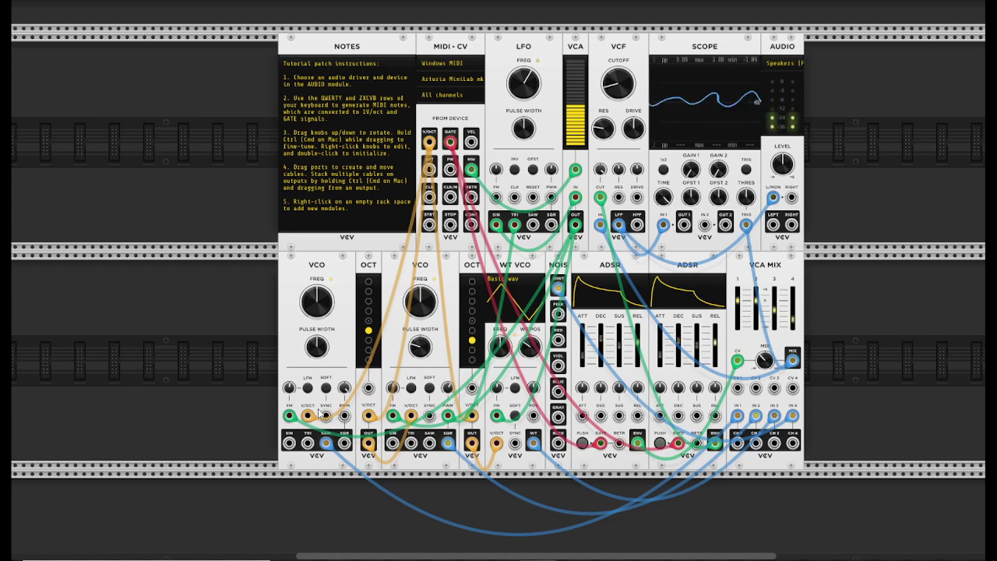
{"action": "mouse_move", "coordinate": [580, 103]}
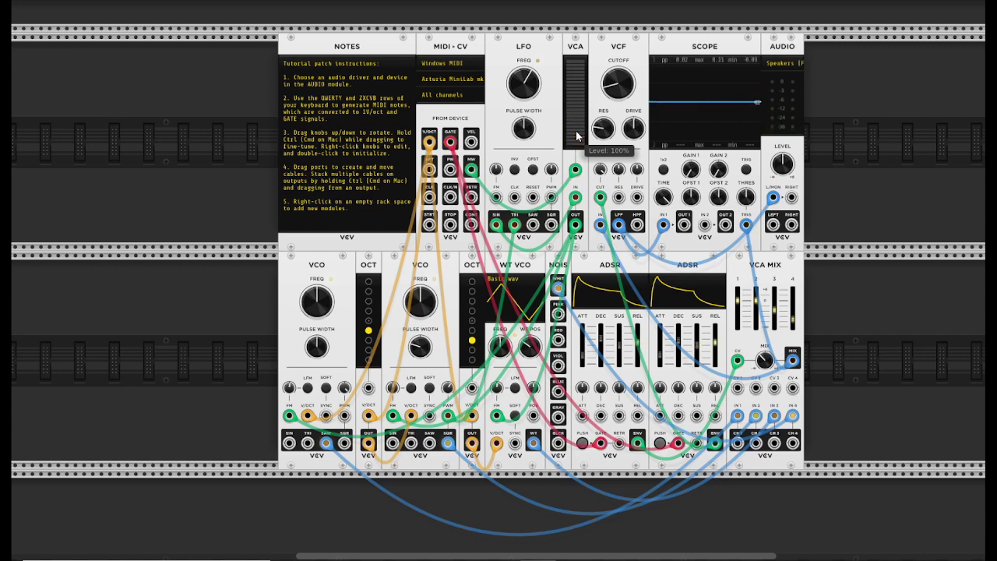
- Switch the MIDI-CV module back to the computer keyboard driver, and unplug the mod wheel cable from the VCA's CV input
{"action": "left_click", "coordinate": [460, 65]}
{"action": "left_click", "coordinate": [471, 91]}
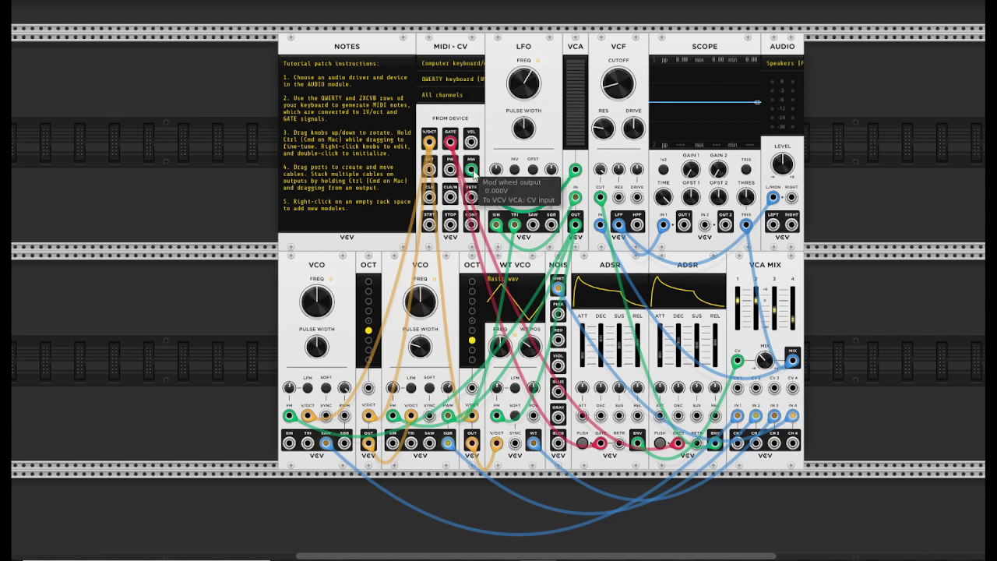
{"action": "left_click_drag", "start_coordinate": [471, 172], "coordinate": [841, 123]}
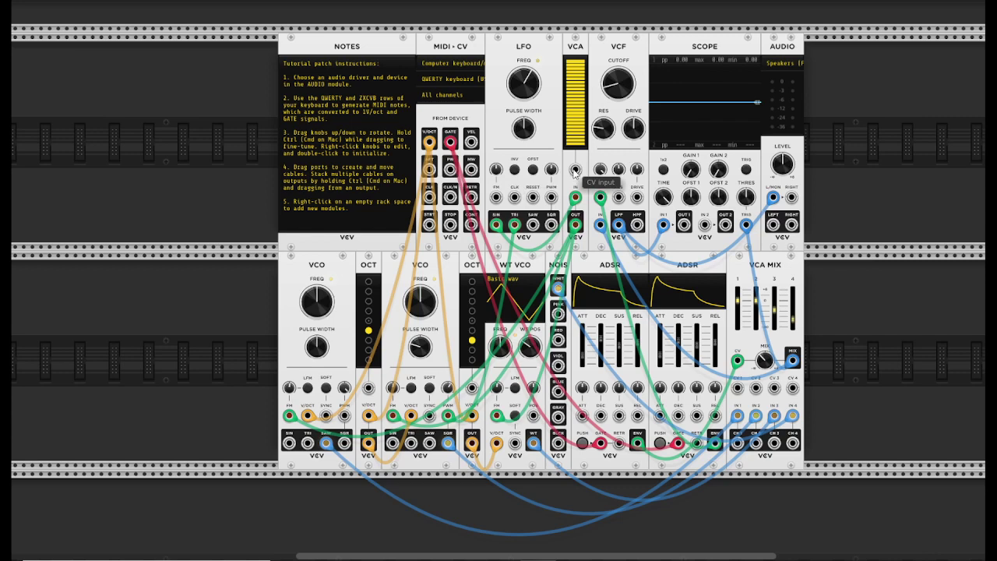
- Lower the VCA level to 23%, 12.9% and its minimum while playing test notes
{"action": "left_click_drag", "start_coordinate": [577, 142], "coordinate": [577, 165]}
{"action": "left_click_drag", "start_coordinate": [575, 142], "coordinate": [514, 31]}
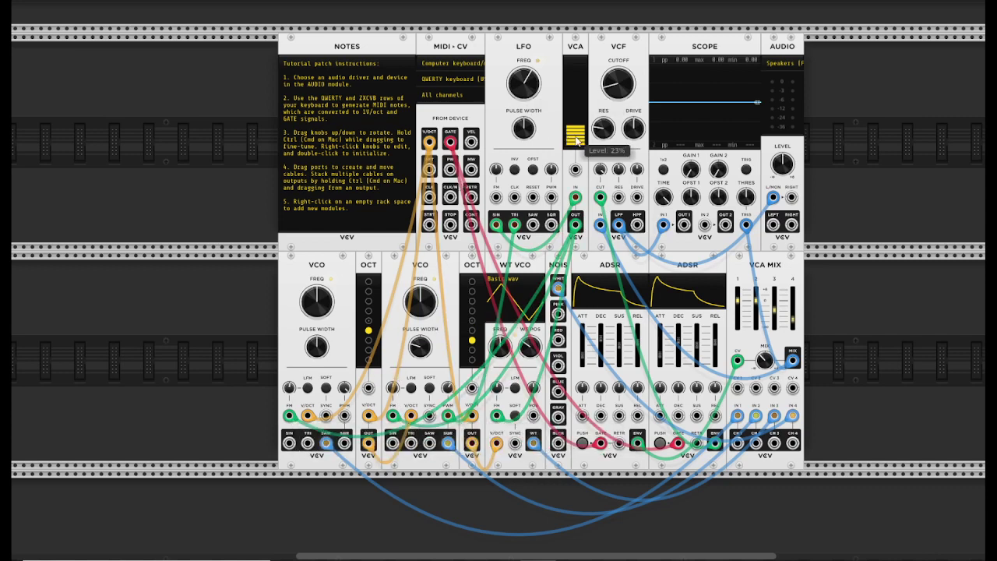
{"action": "left_click_drag", "start_coordinate": [573, 139], "coordinate": [573, 155]}
{"action": "key", "text": "q"}
{"action": "key", "text": "q"}
{"action": "key", "text": "q"}
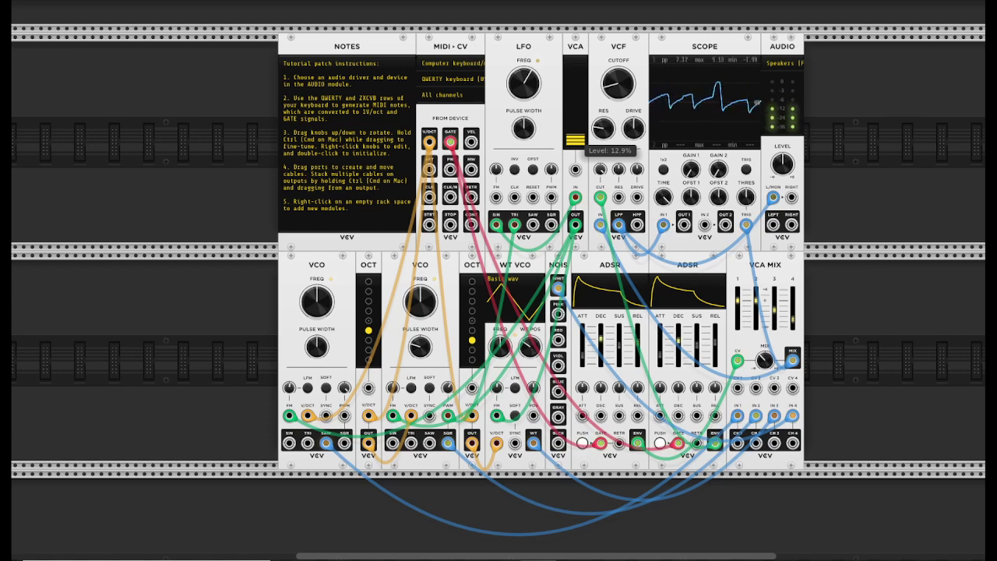
{"action": "mouse_move", "coordinate": [577, 141]}
{"action": "left_mouse_down"}
{"action": "mouse_move", "coordinate": [576, 61]}
{"action": "mouse_move", "coordinate": [576, 147]}
{"action": "left_mouse_up"}
{"action": "key", "text": "z"}
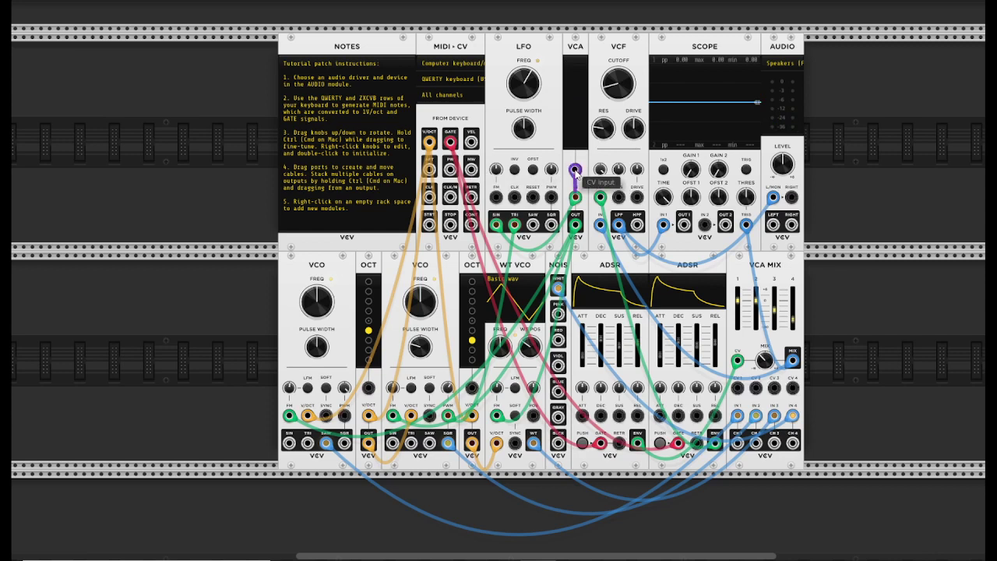
- Connect a new green cable from the VCA's CV input to the MIDI-CV mod wheel output
{"action": "right_click", "coordinate": [575, 171]}
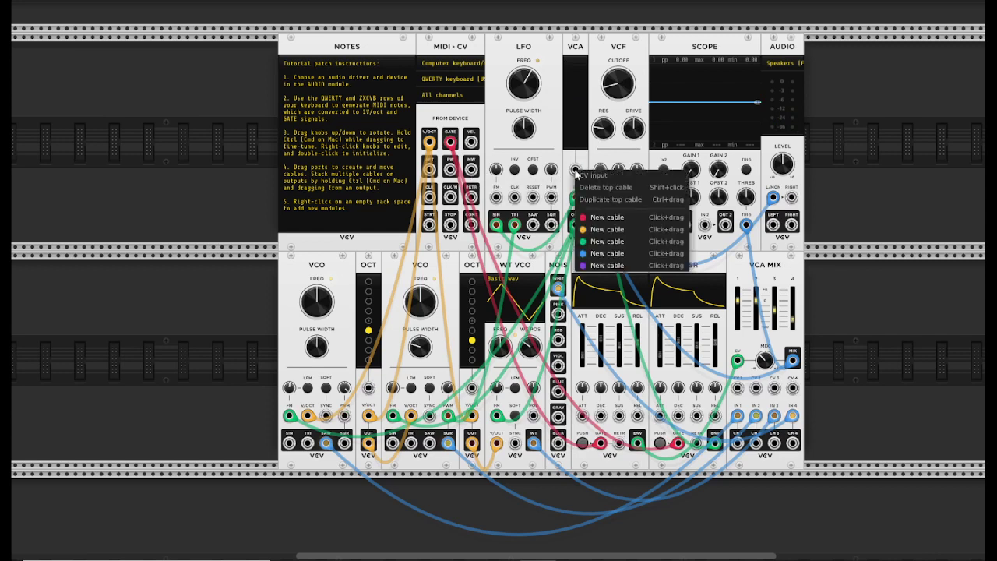
{"action": "left_click", "coordinate": [597, 243]}
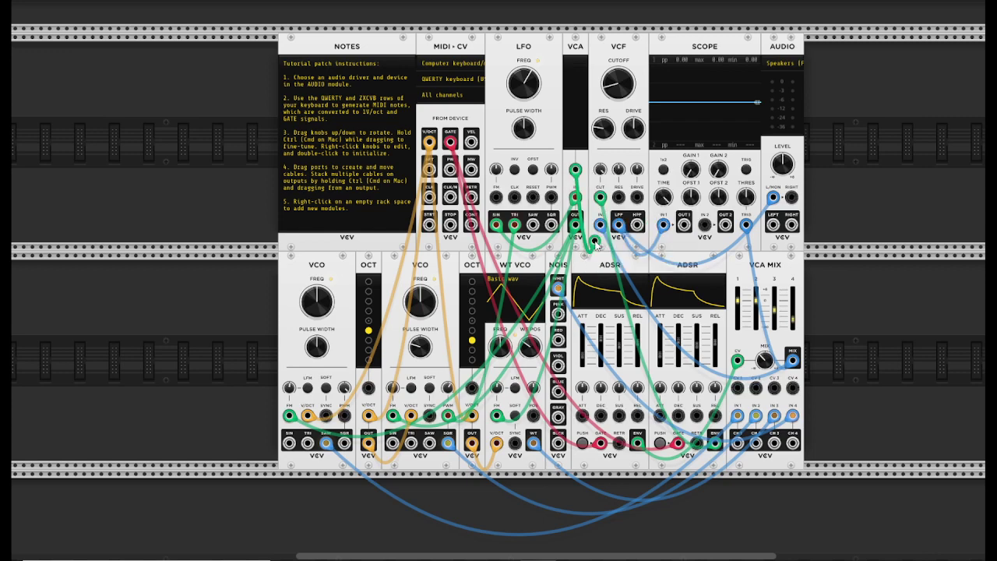
{"action": "left_click", "coordinate": [471, 169]}
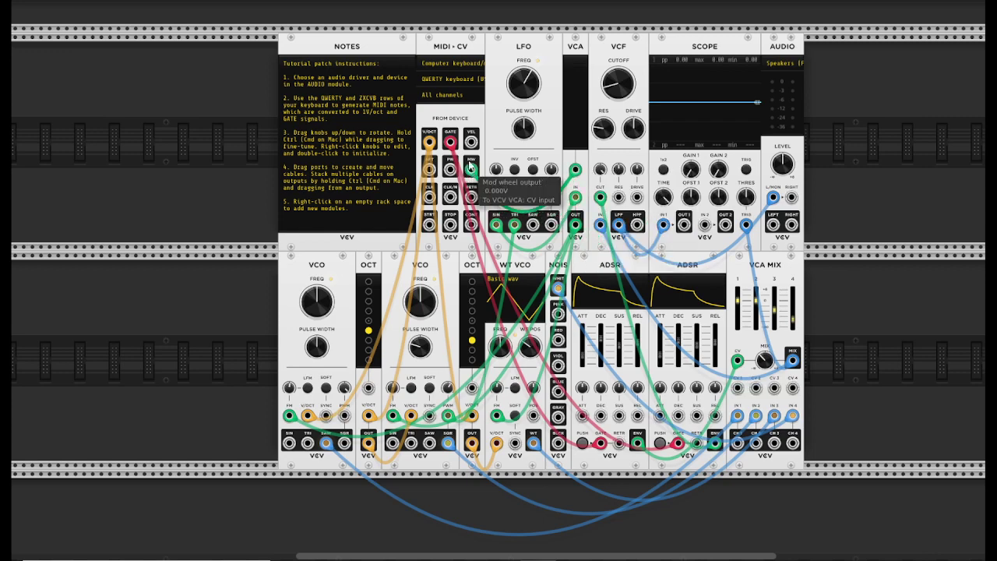
- Raise the VCA level with the mod wheel connected, and unplug the mod wheel cable from the CV input
{"action": "left_click_drag", "start_coordinate": [574, 142], "coordinate": [574, 105]}
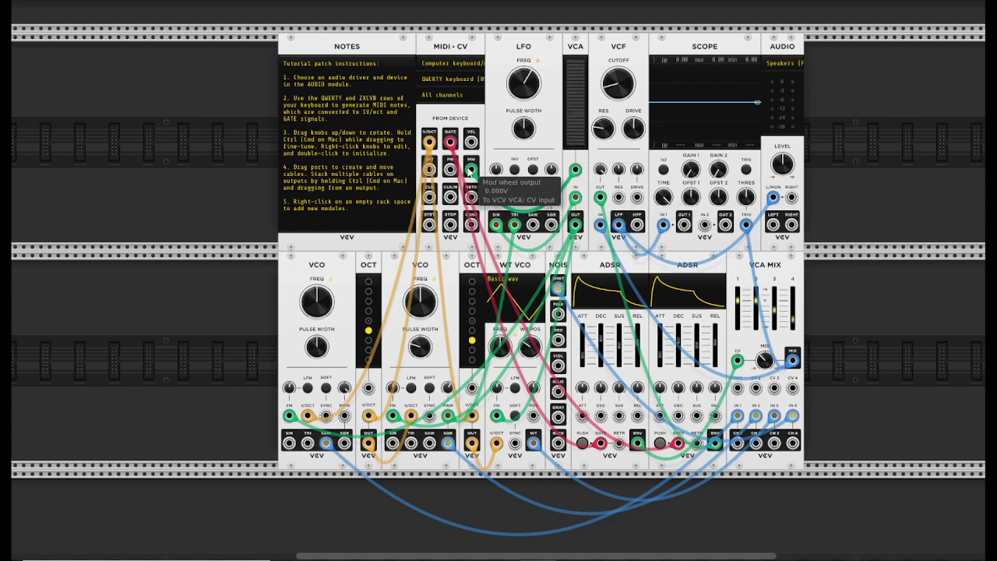
{"action": "right_click", "coordinate": [576, 172]}
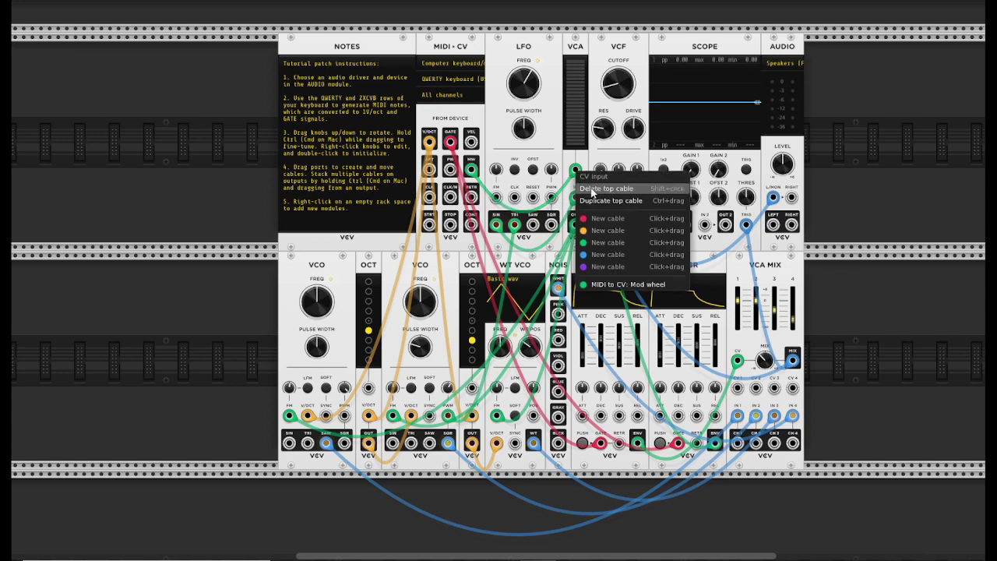
{"action": "left_click", "coordinate": [934, 133]}
{"action": "left_click_drag", "start_coordinate": [575, 173], "coordinate": [957, 105]}
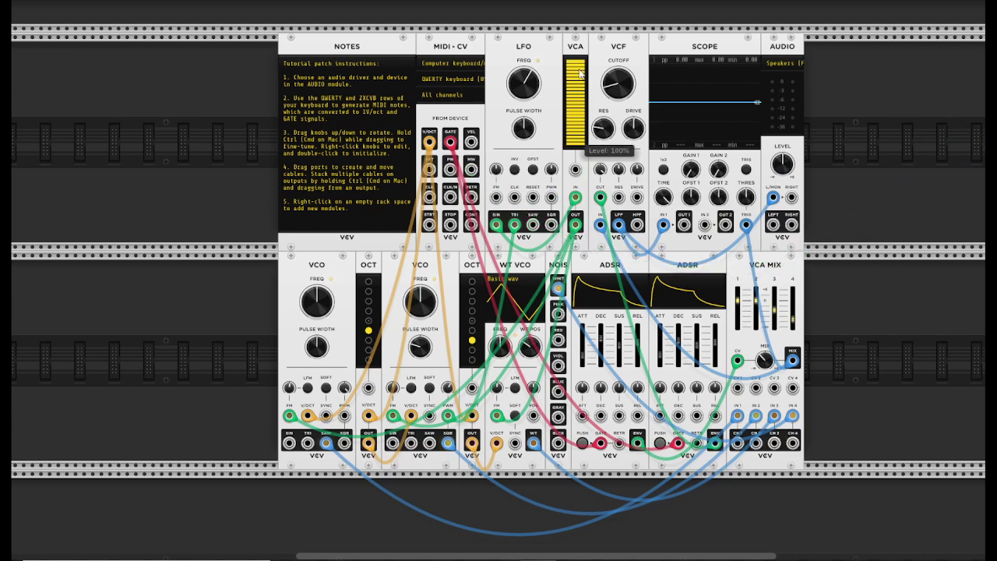
- Lower the VCA level to about 50% and raise it back to 100%
{"action": "left_click_drag", "start_coordinate": [578, 68], "coordinate": [580, 104]}
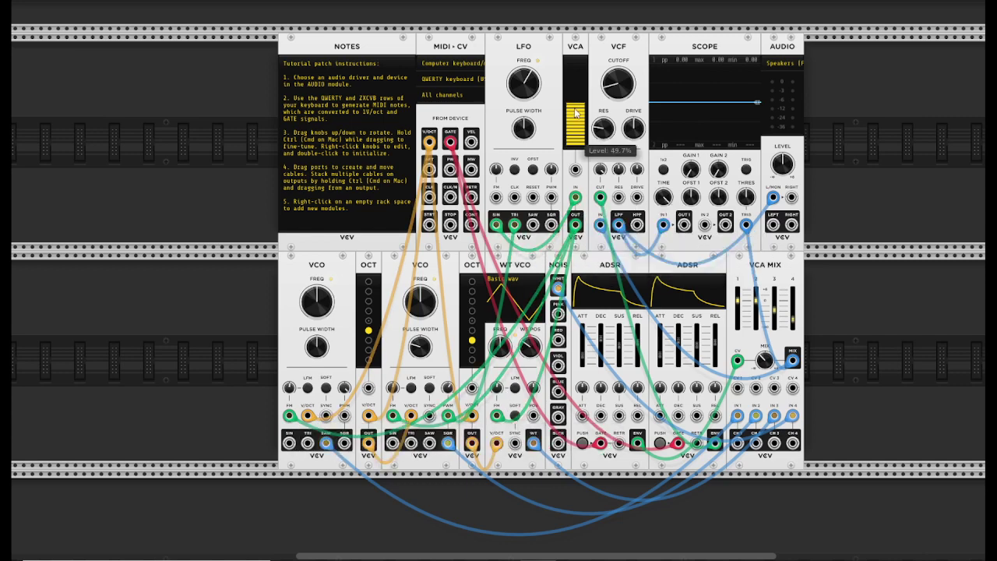
{"action": "left_click_drag", "start_coordinate": [575, 117], "coordinate": [575, 85]}
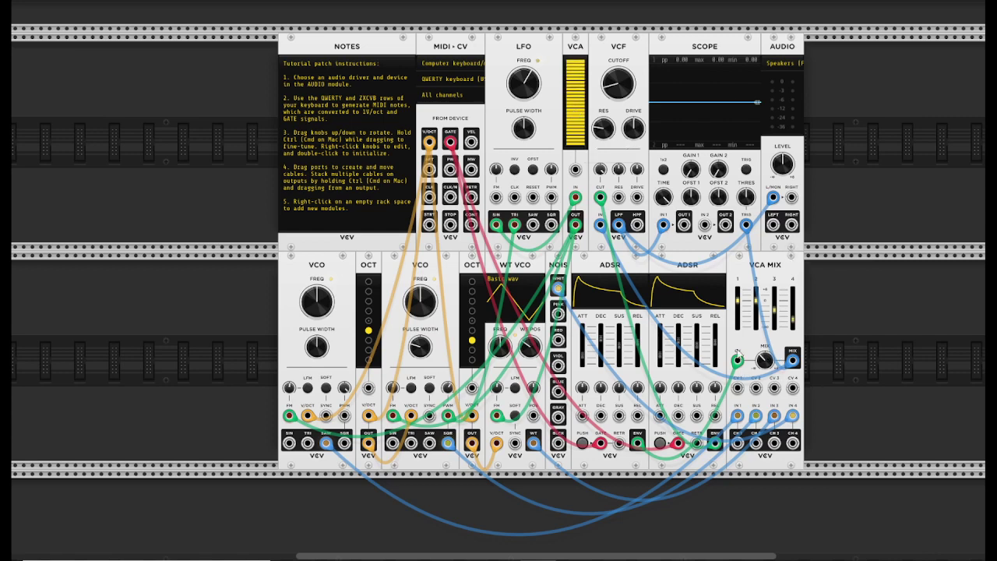
{"action": "mouse_move", "coordinate": [319, 311]}
{"action": "mouse_move", "coordinate": [737, 360]}
{"action": "mouse_move", "coordinate": [617, 85]}
{"action": "mouse_move", "coordinate": [527, 87]}
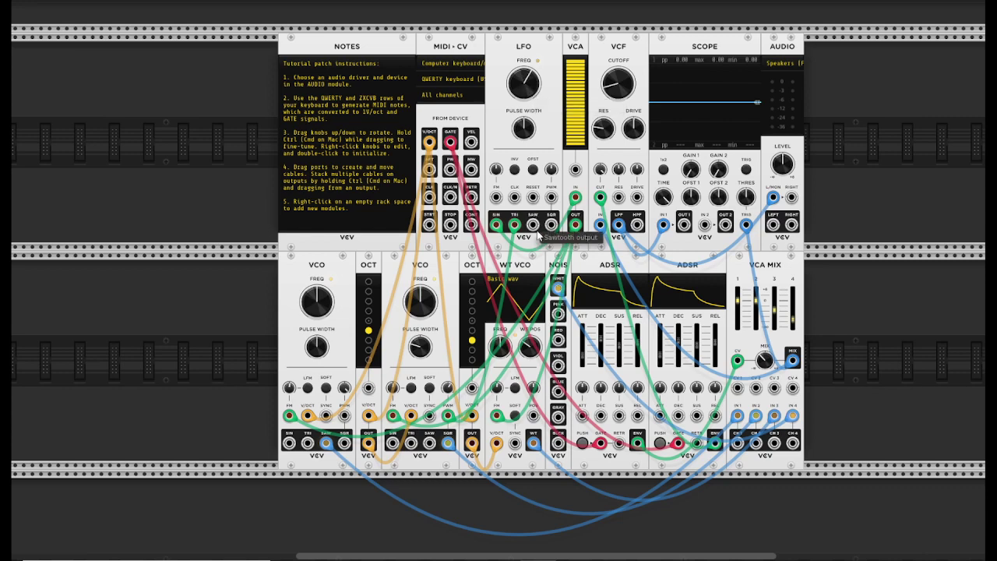